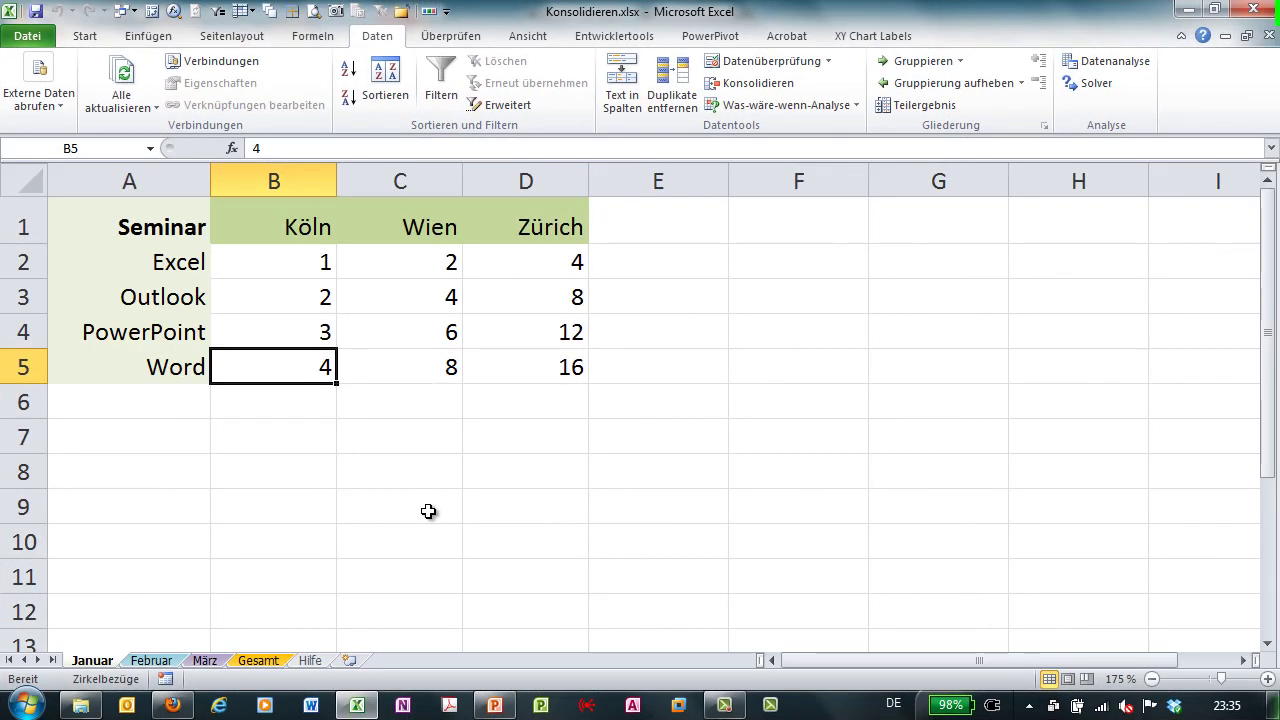
- Inspect the Januar, Februar and März seminar tables and glance at the empty Gesamt sheet
{"action": "left_click_drag", "start_coordinate": [165, 229], "coordinate": [534, 360]}
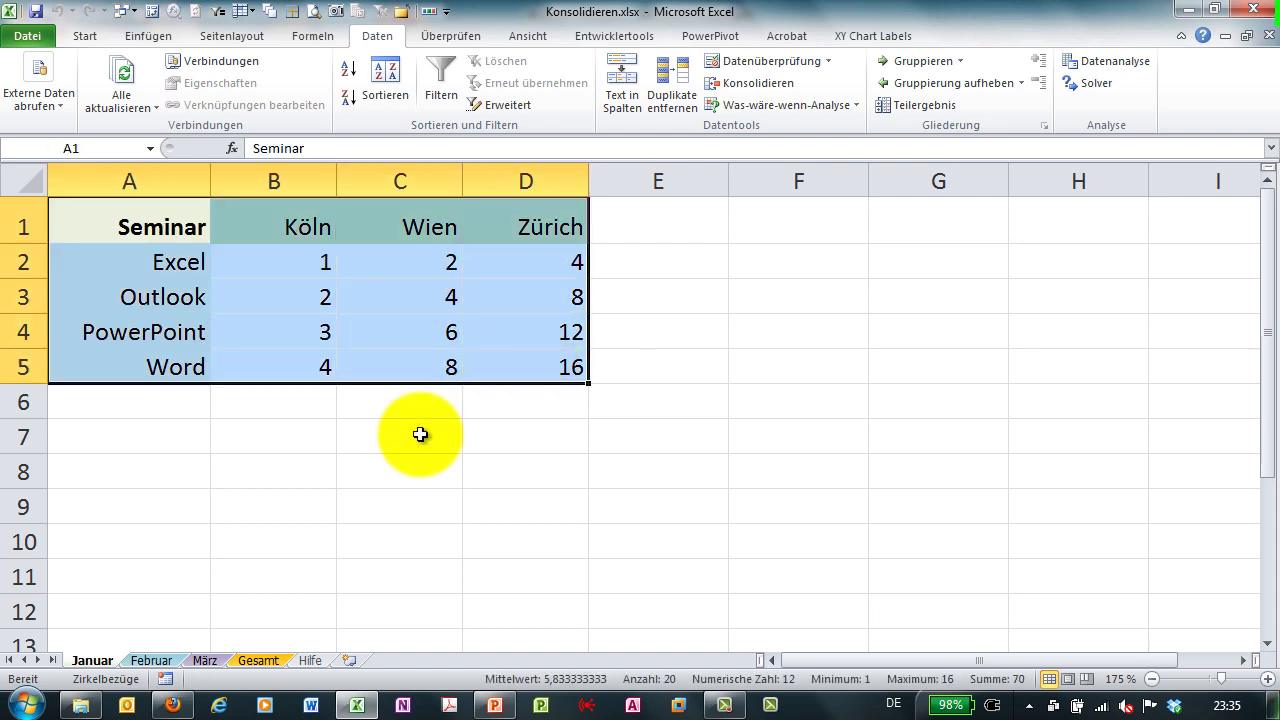
{"action": "left_click", "coordinate": [152, 661]}
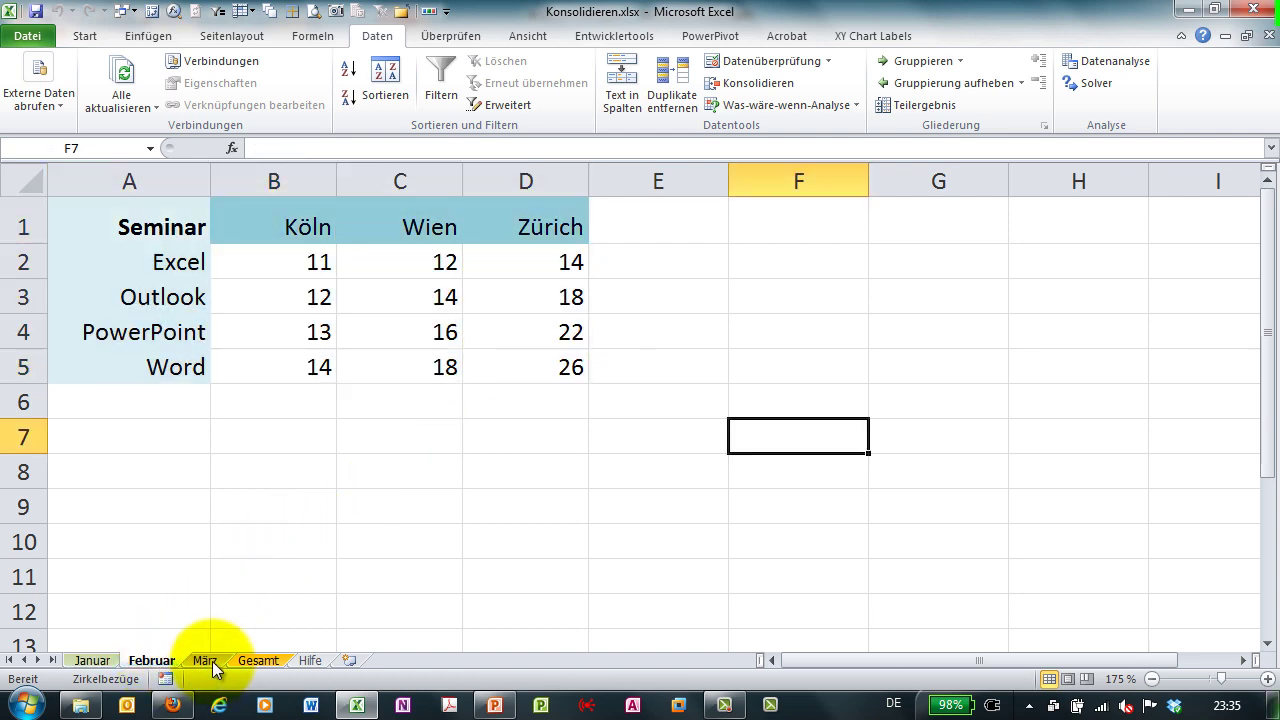
{"action": "left_click", "coordinate": [205, 661]}
{"action": "left_click", "coordinate": [256, 661]}
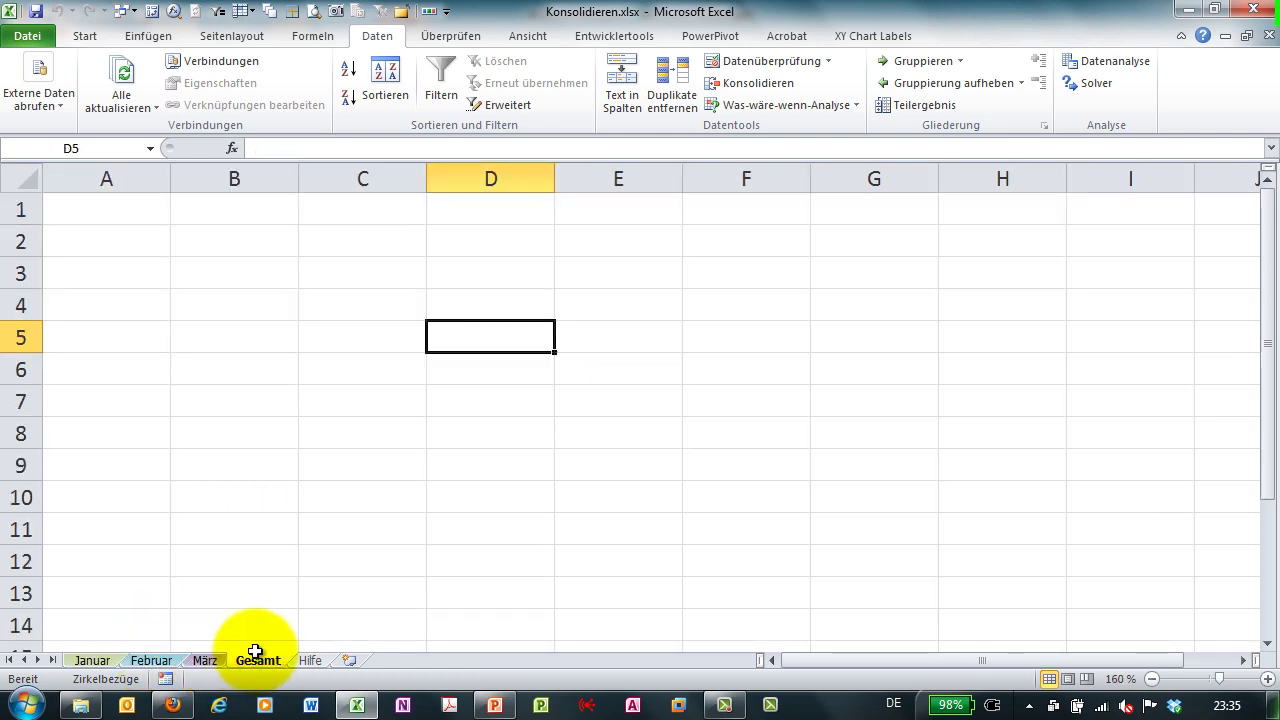
{"action": "left_click_drag", "start_coordinate": [120, 210], "coordinate": [429, 377]}
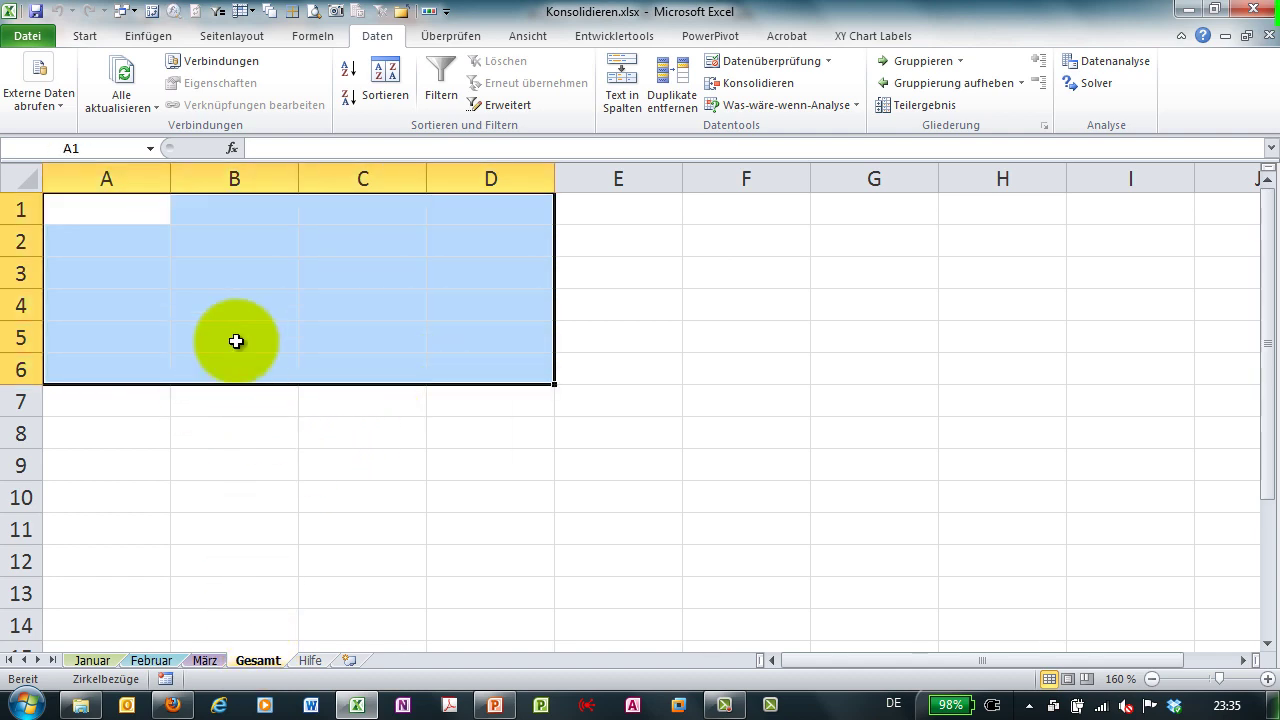
- Review the Januar, Februar and März tables again, then settle on the empty Gesamt sheet
{"action": "left_click", "coordinate": [97, 664]}
{"action": "left_click", "coordinate": [151, 661]}
{"action": "left_click", "coordinate": [205, 661]}
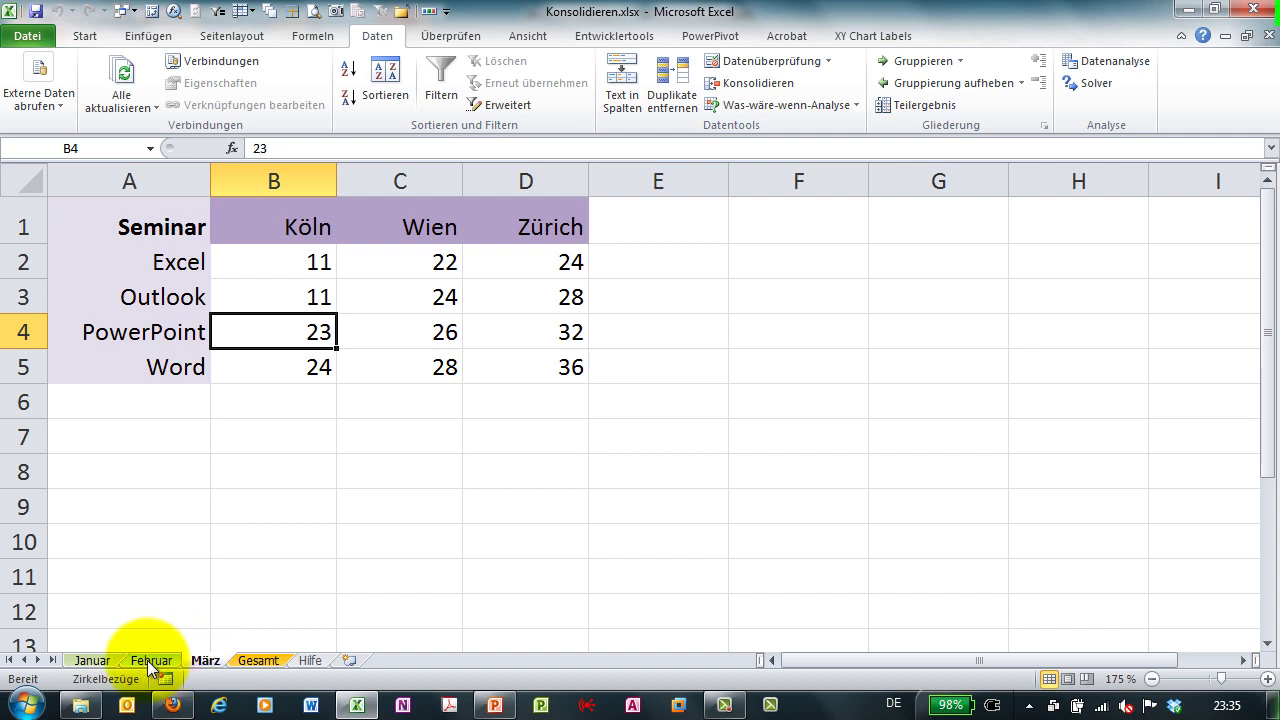
{"action": "left_click", "coordinate": [150, 662]}
{"action": "left_click", "coordinate": [92, 661]}
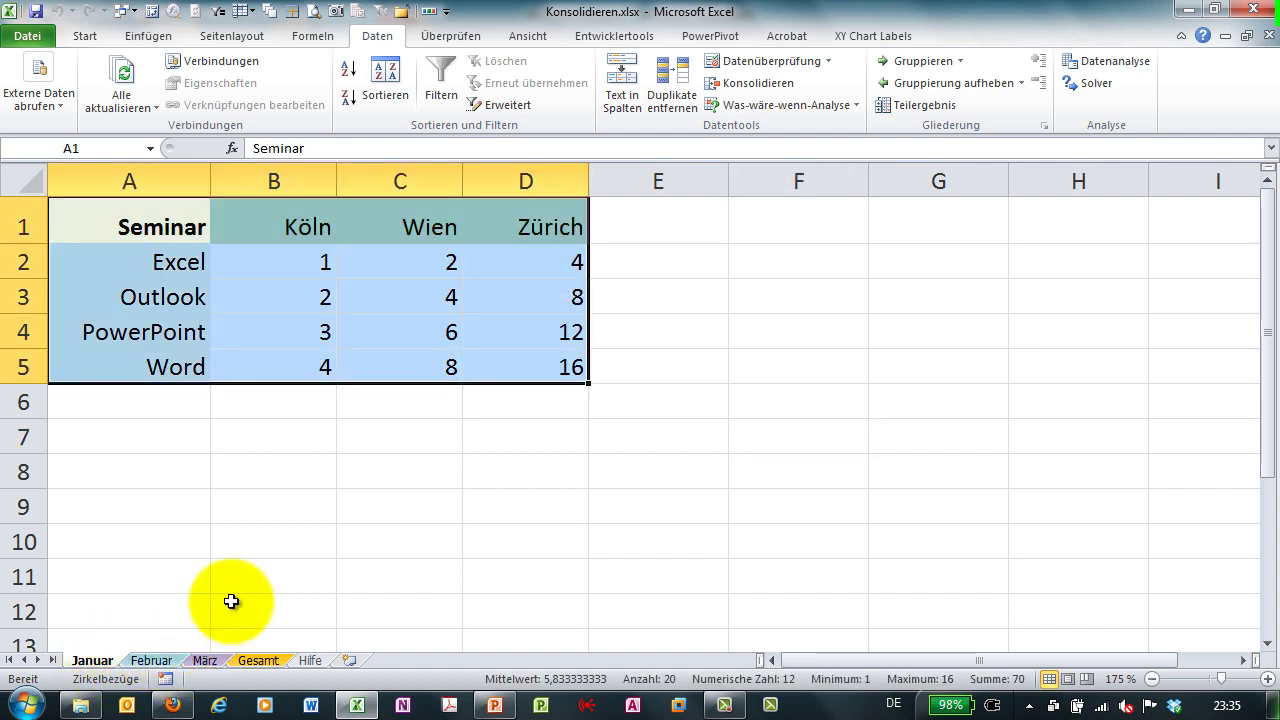
{"action": "left_click", "coordinate": [251, 565]}
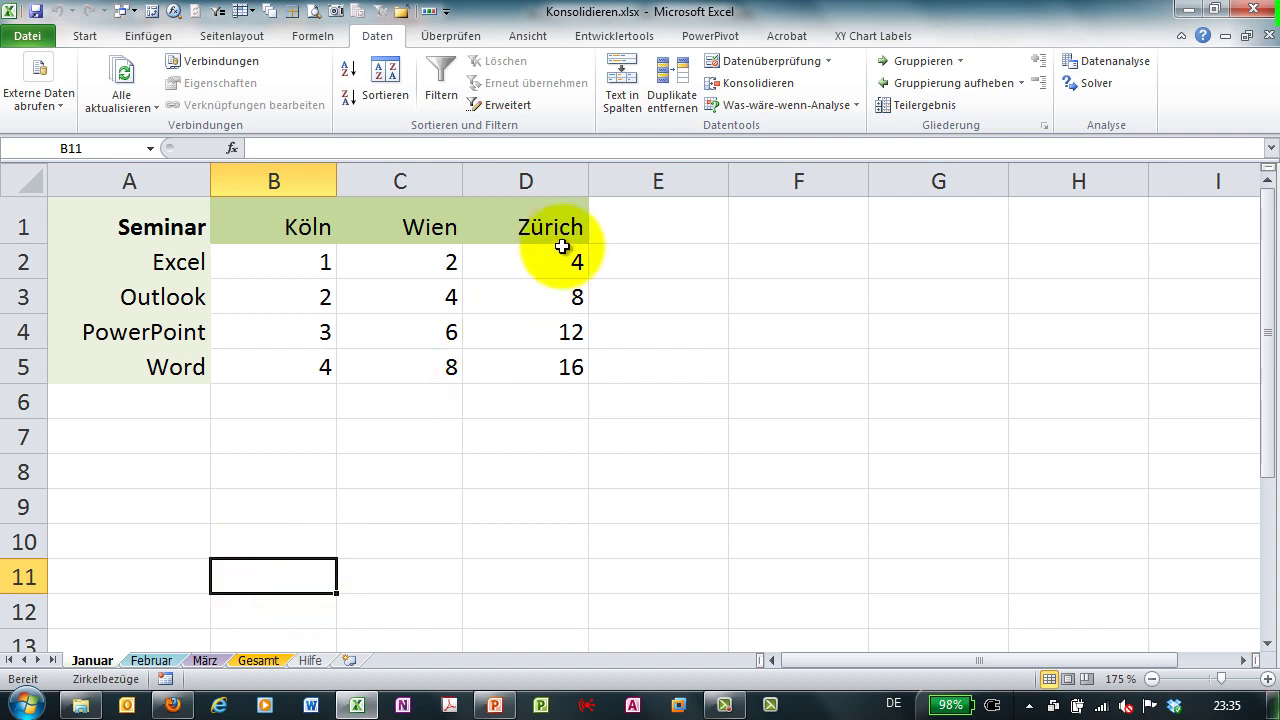
{"action": "left_click", "coordinate": [258, 660]}
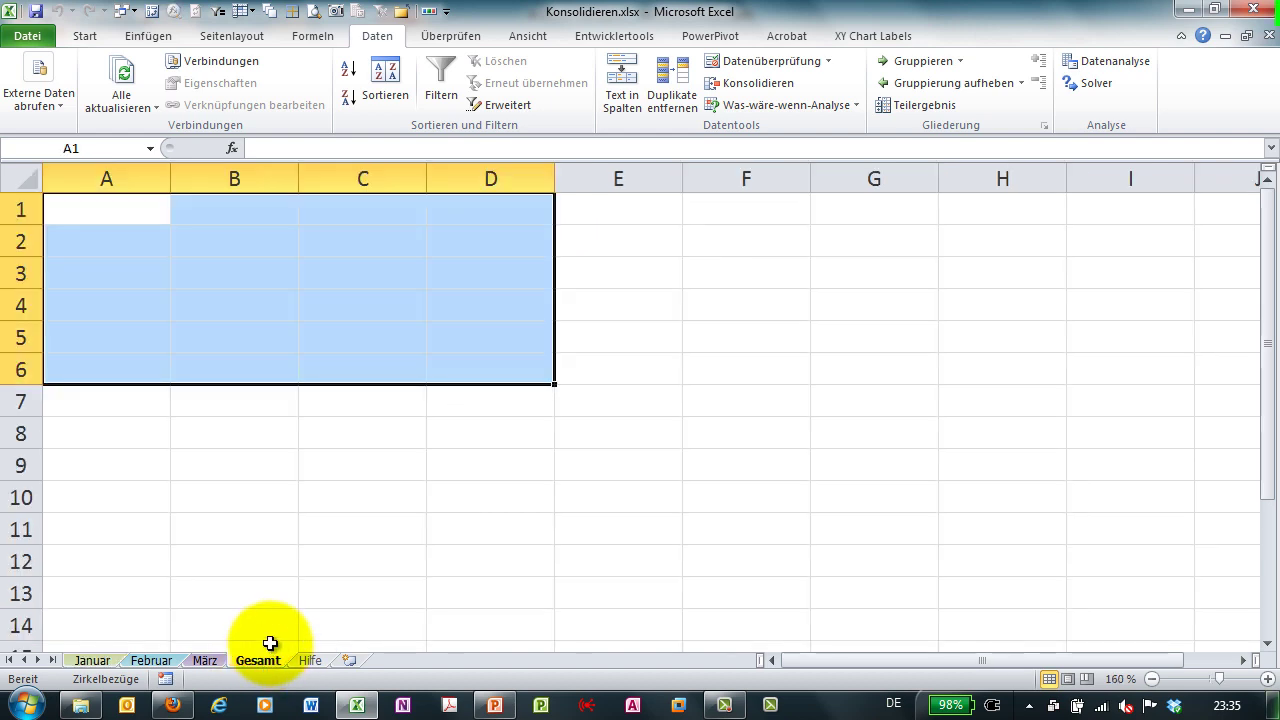
- Start the Konsolidieren dialog from Gesamt cell A1 with Summe as the function
{"action": "left_click", "coordinate": [137, 214]}
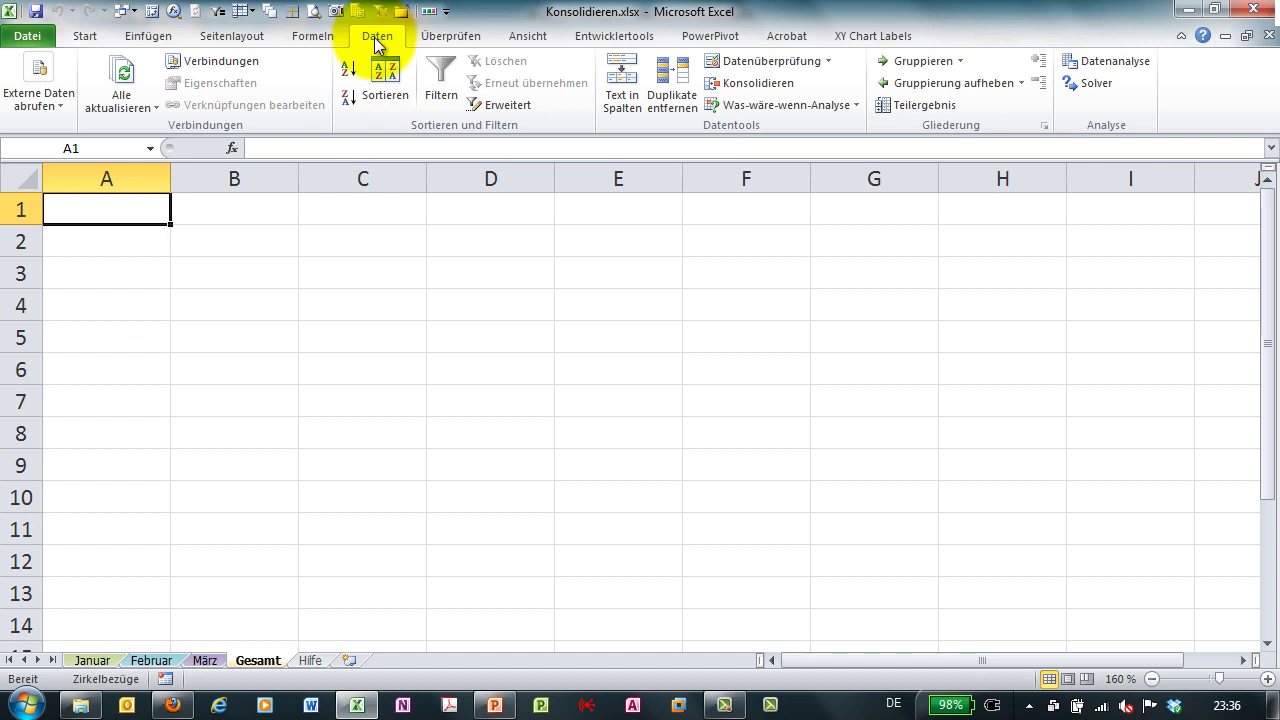
{"action": "left_click", "coordinate": [729, 90]}
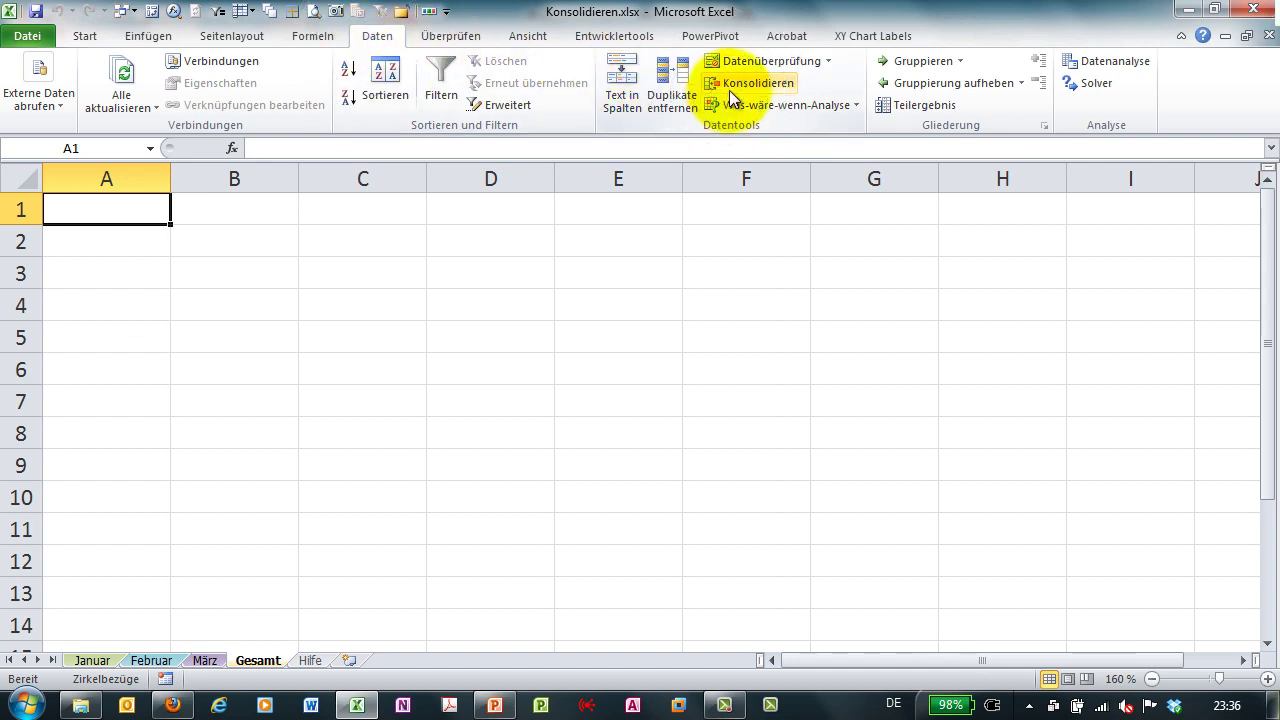
{"action": "left_click", "coordinate": [729, 90]}
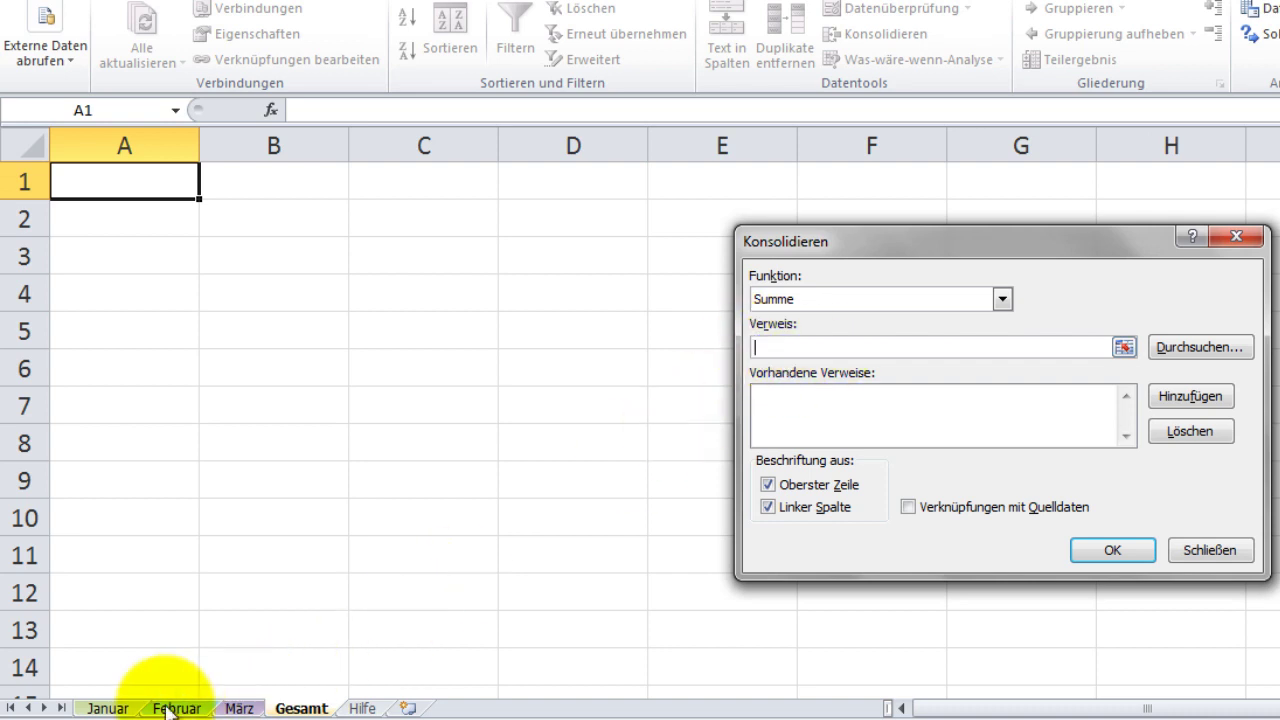
- Add Januar, Februar and März A1:D5 as references and build the summed table, e.g. Word/Zürich 78
{"action": "left_click", "coordinate": [106, 708]}
{"action": "mouse_move", "coordinate": [190, 200]}
{"action": "left_mouse_down"}
{"action": "mouse_move", "coordinate": [332, 277]}
{"action": "mouse_move", "coordinate": [634, 383]}
{"action": "left_mouse_up"}
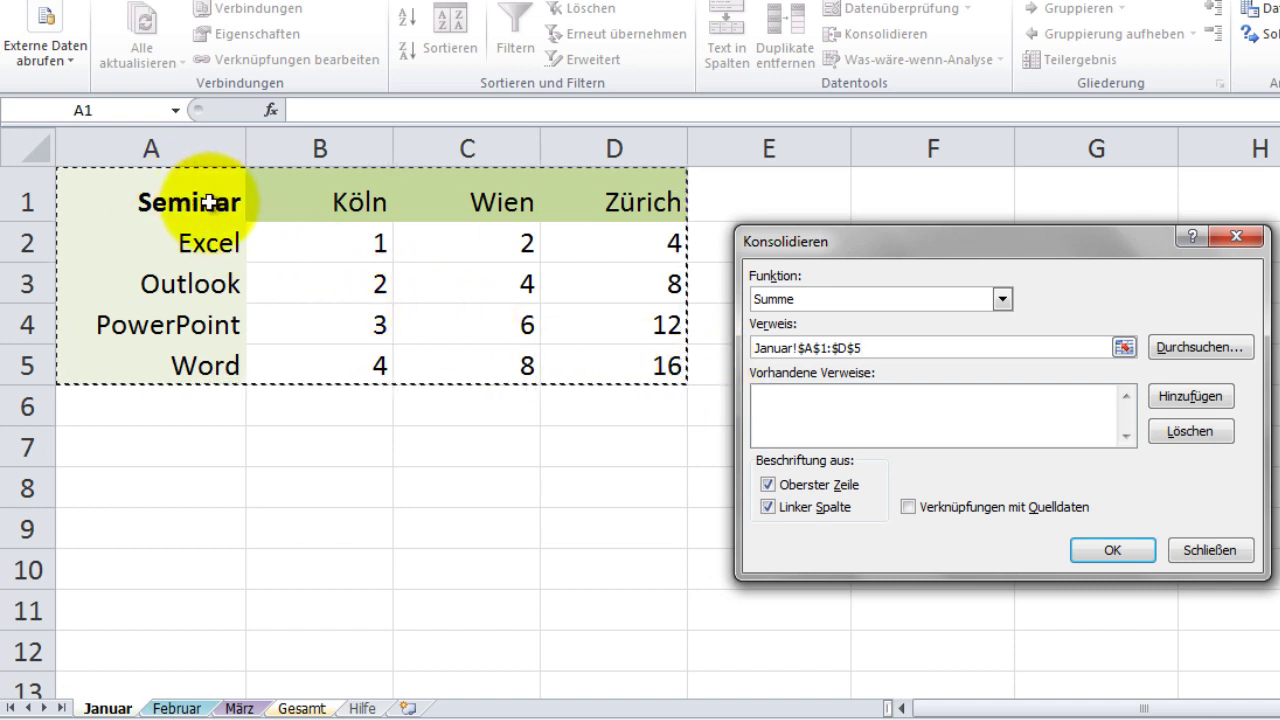
{"action": "left_click", "coordinate": [1181, 401]}
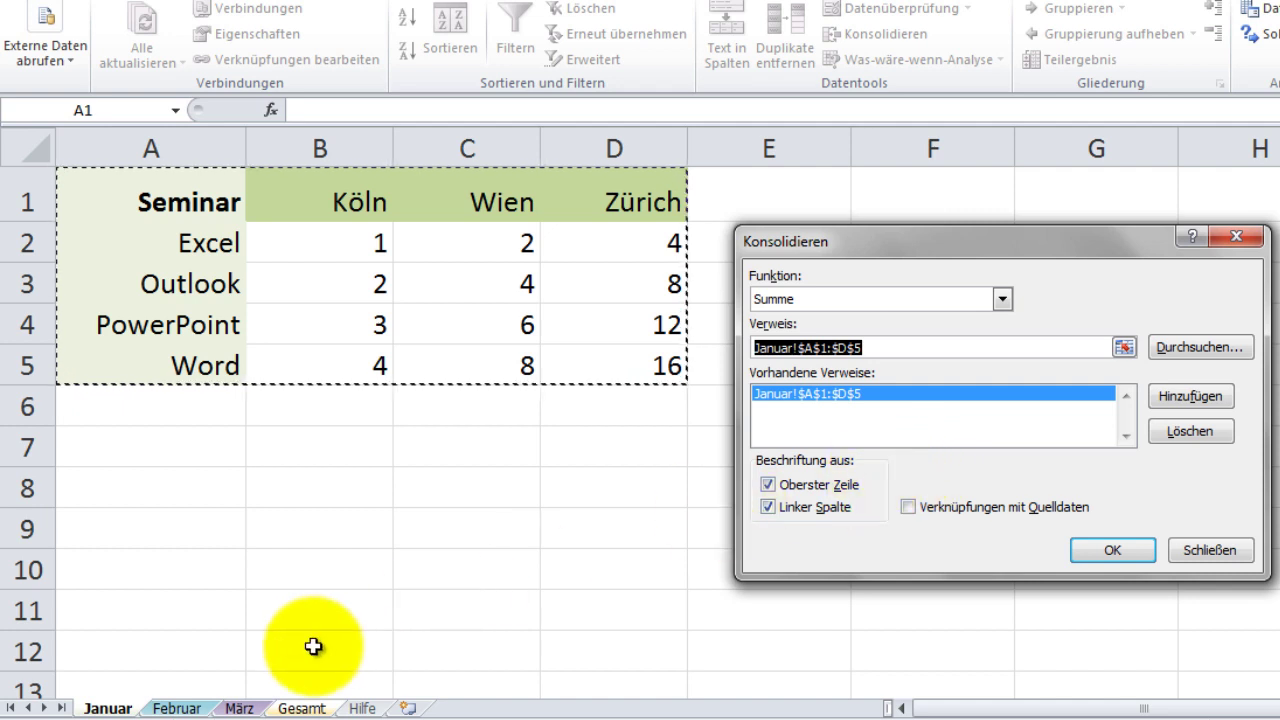
{"action": "left_click", "coordinate": [172, 708]}
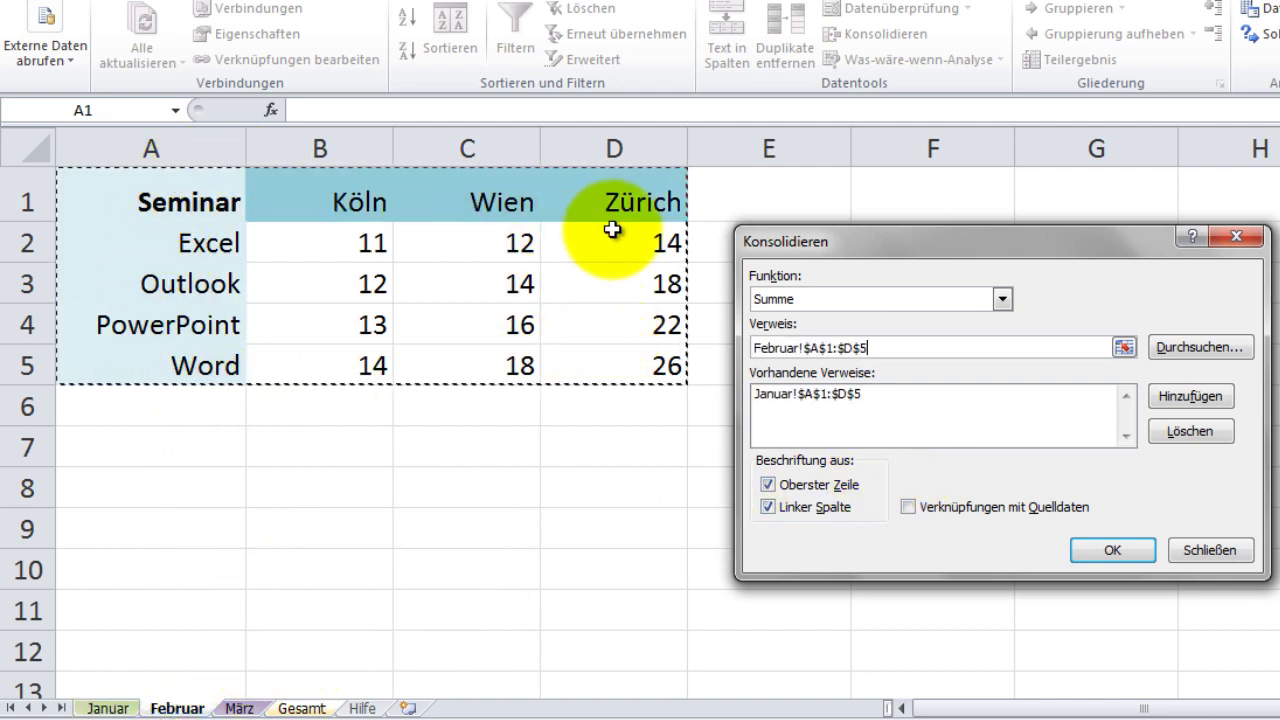
{"action": "left_click", "coordinate": [1174, 395]}
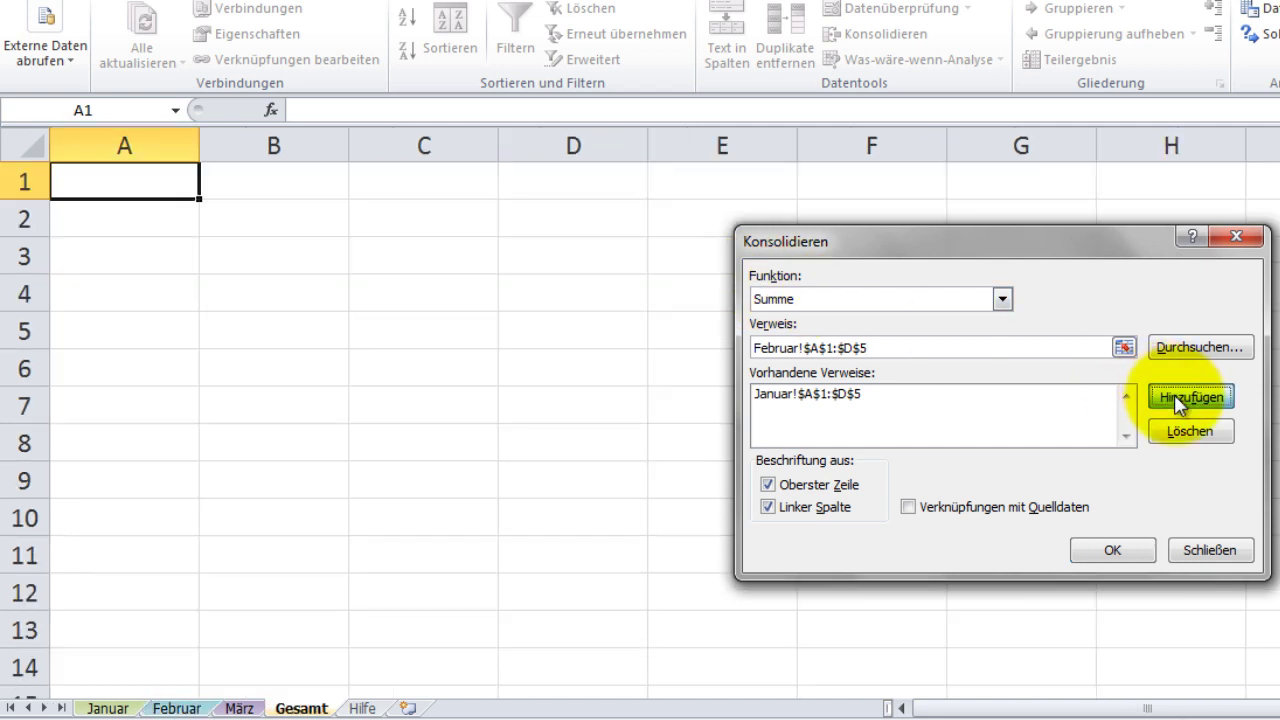
{"action": "left_click", "coordinate": [240, 708]}
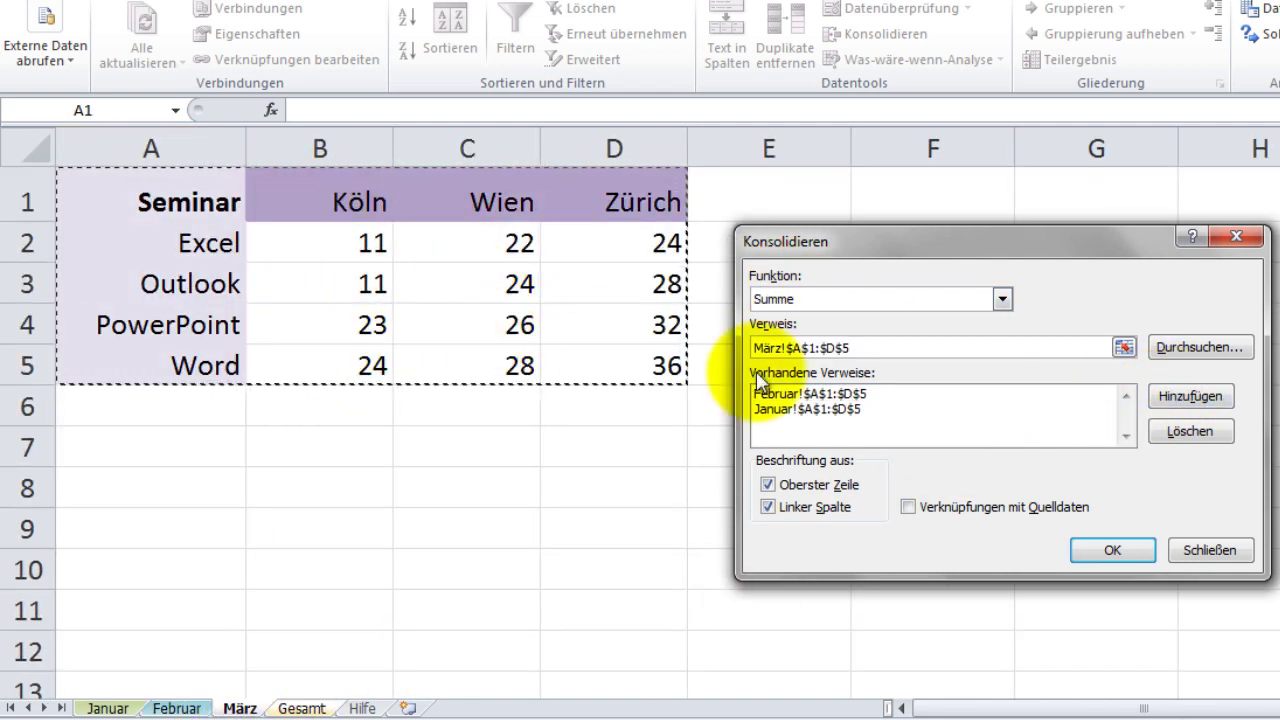
{"action": "left_click", "coordinate": [1192, 398]}
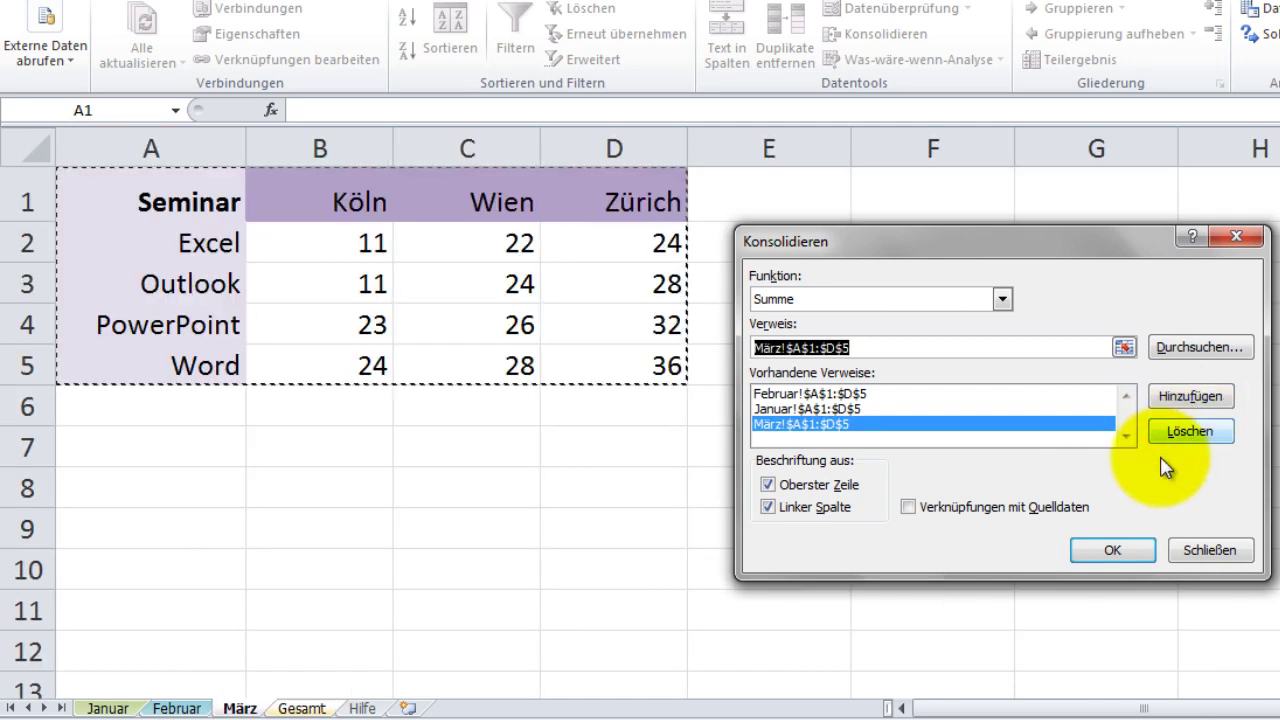
{"action": "left_click", "coordinate": [1110, 560]}
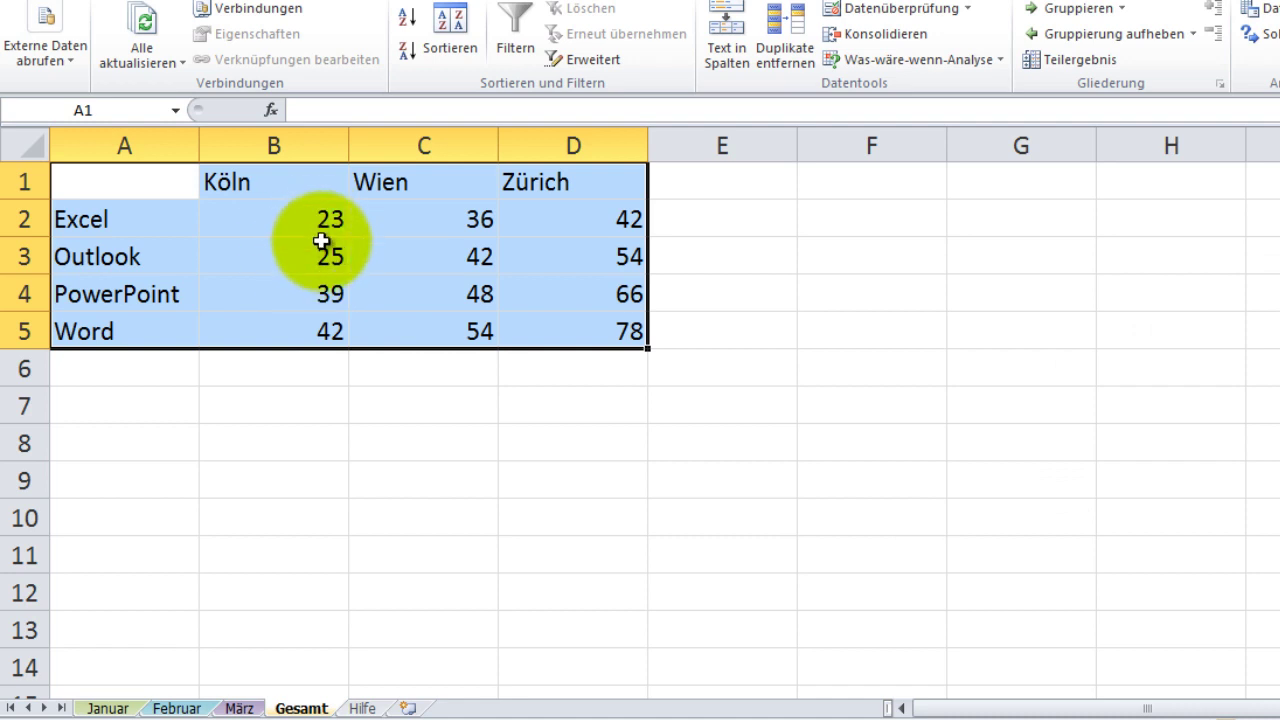
{"action": "left_click", "coordinate": [318, 228]}
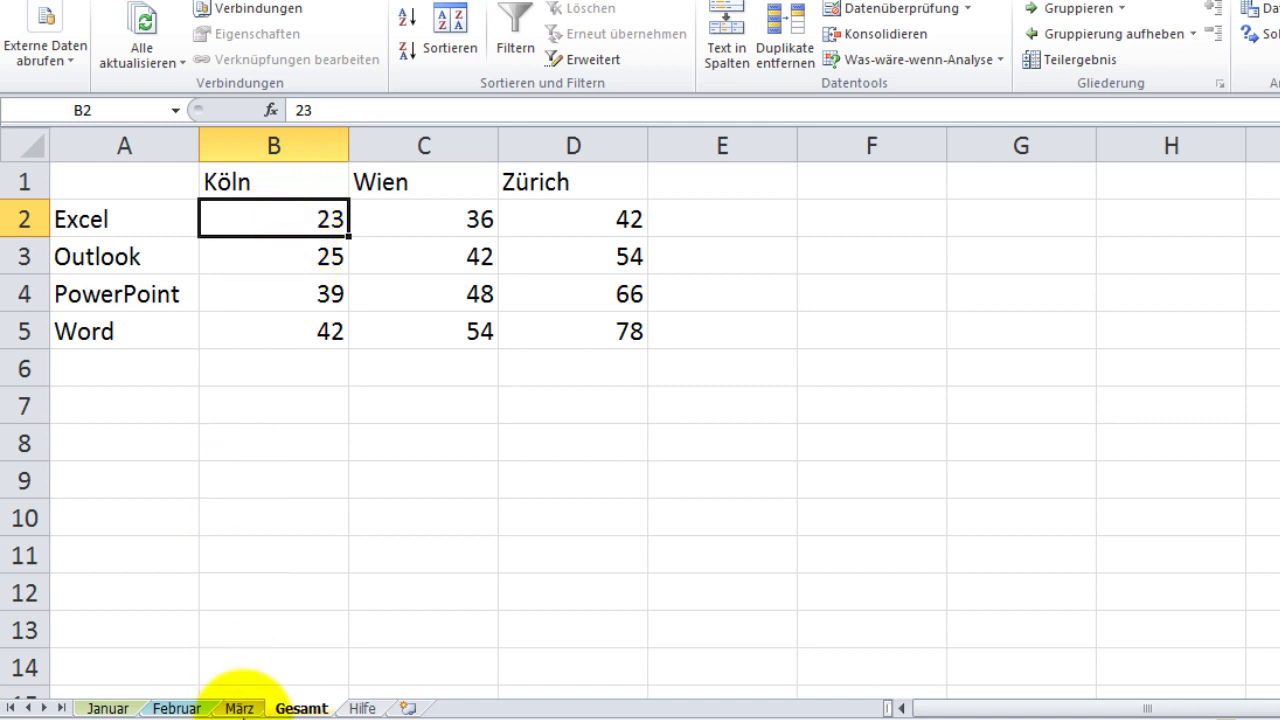
{"action": "left_click", "coordinate": [245, 710]}
{"action": "left_click", "coordinate": [366, 243]}
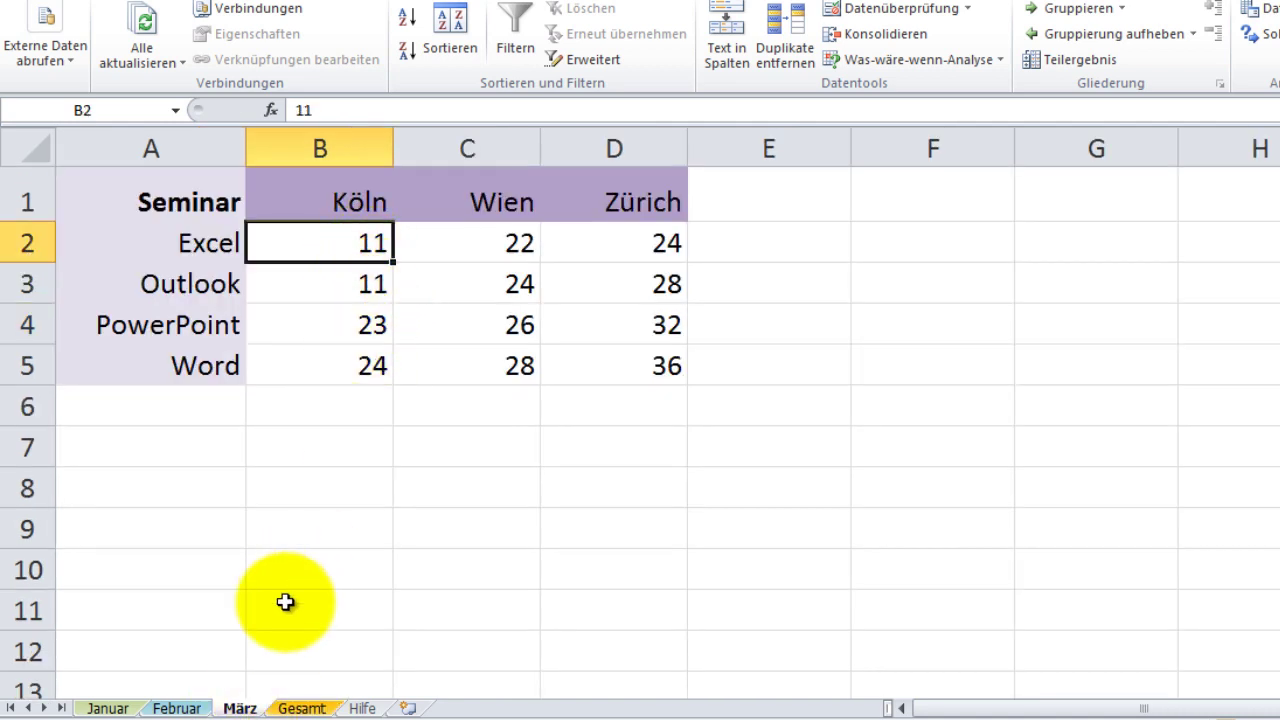
{"action": "left_click", "coordinate": [180, 709]}
{"action": "left_click", "coordinate": [350, 245]}
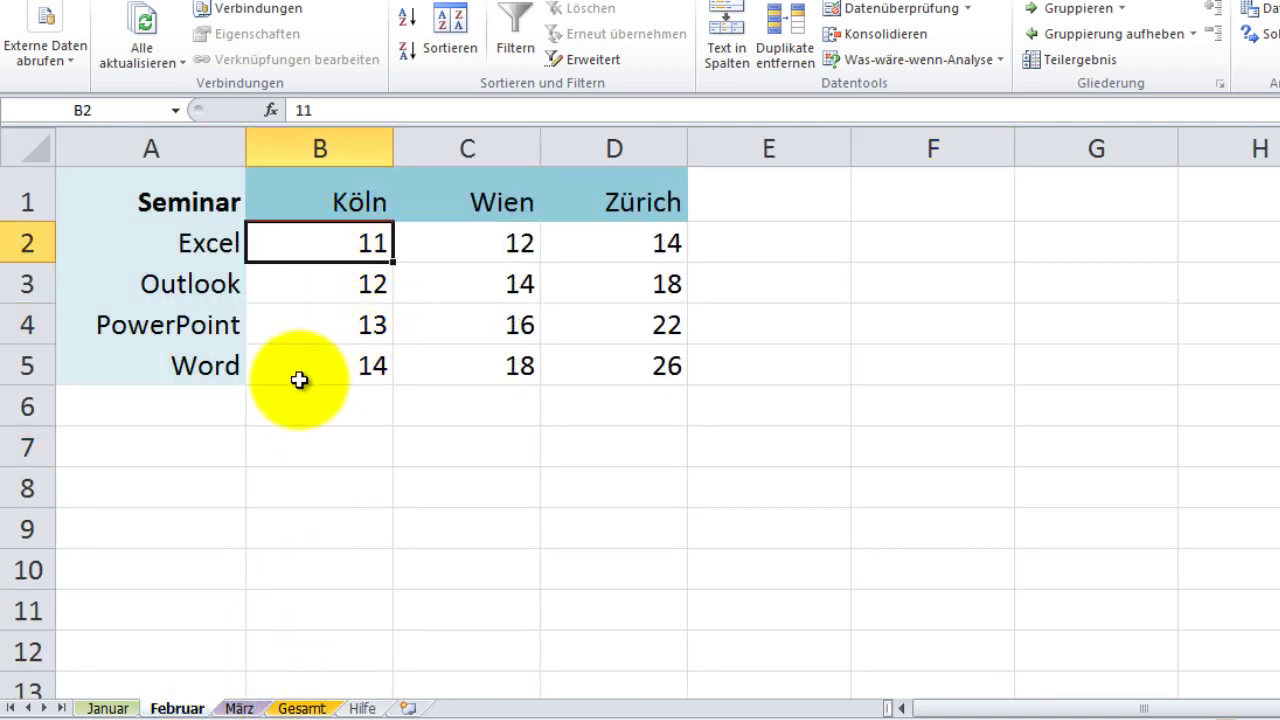
{"action": "left_click", "coordinate": [105, 708]}
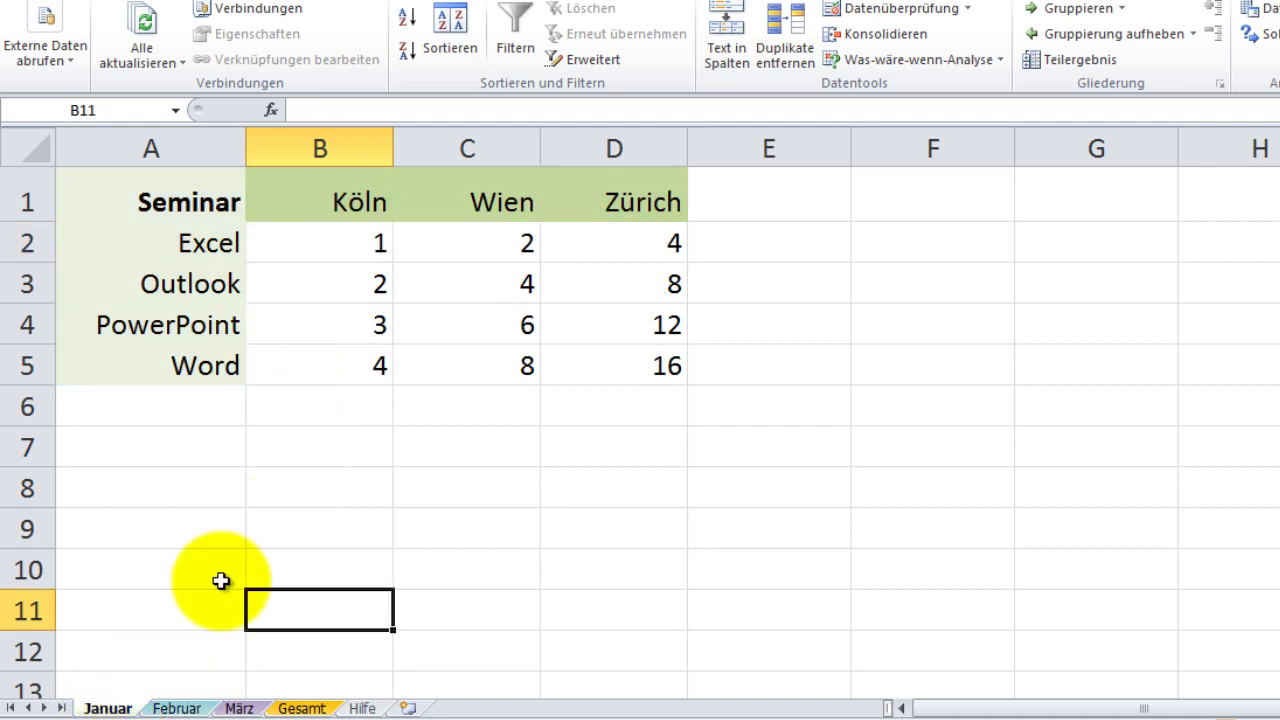
{"action": "left_click", "coordinate": [340, 250]}
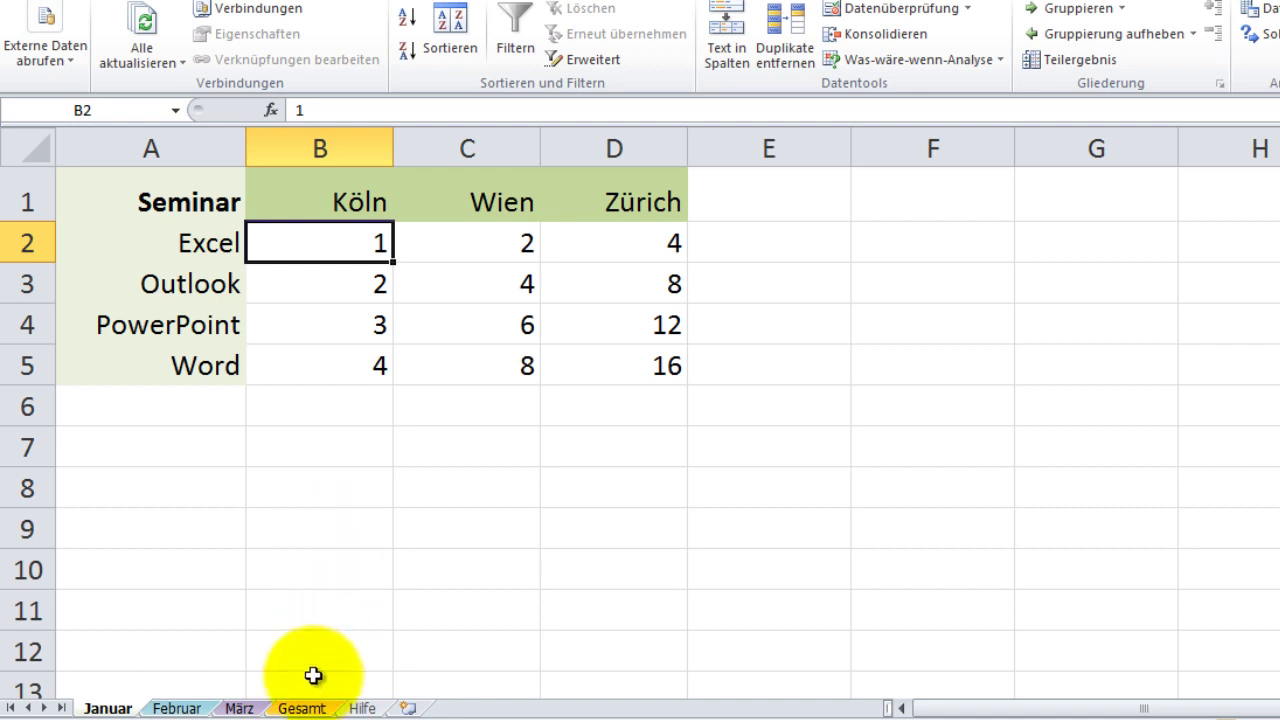
{"action": "left_click", "coordinate": [300, 706]}
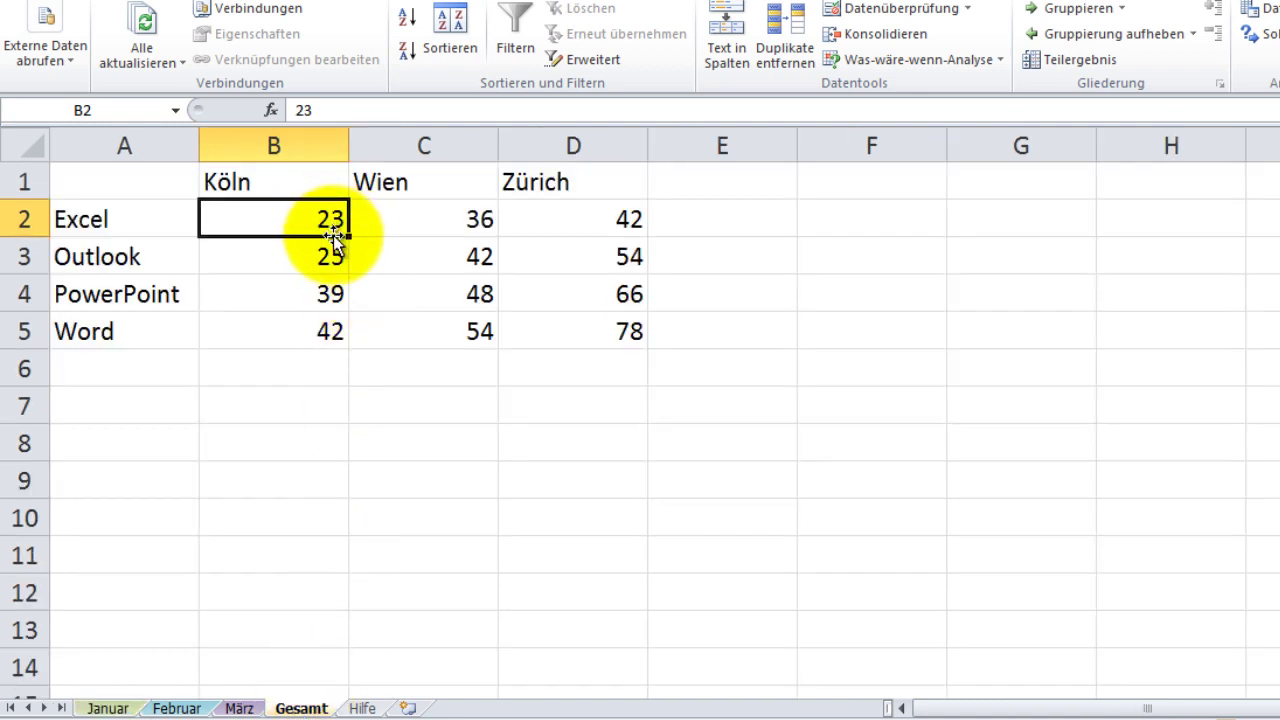
{"action": "left_click", "coordinate": [302, 290]}
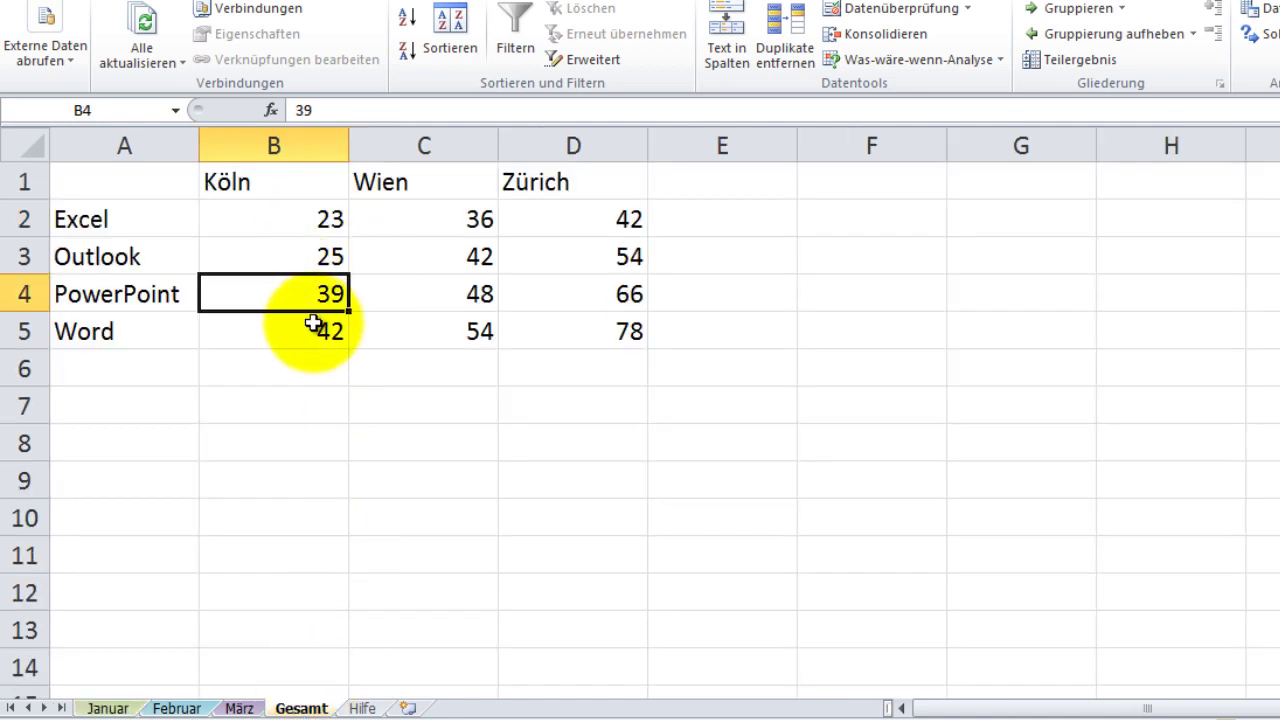
{"action": "left_click", "coordinate": [320, 226]}
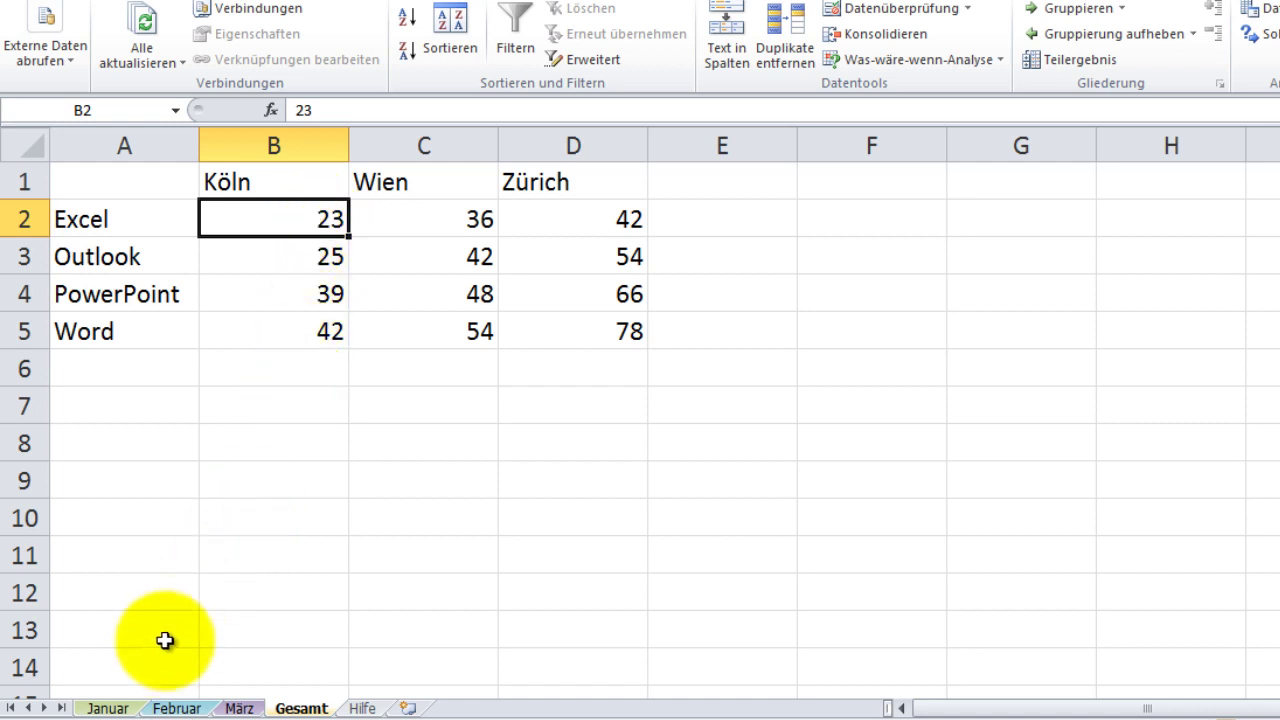
{"action": "left_click", "coordinate": [164, 443]}
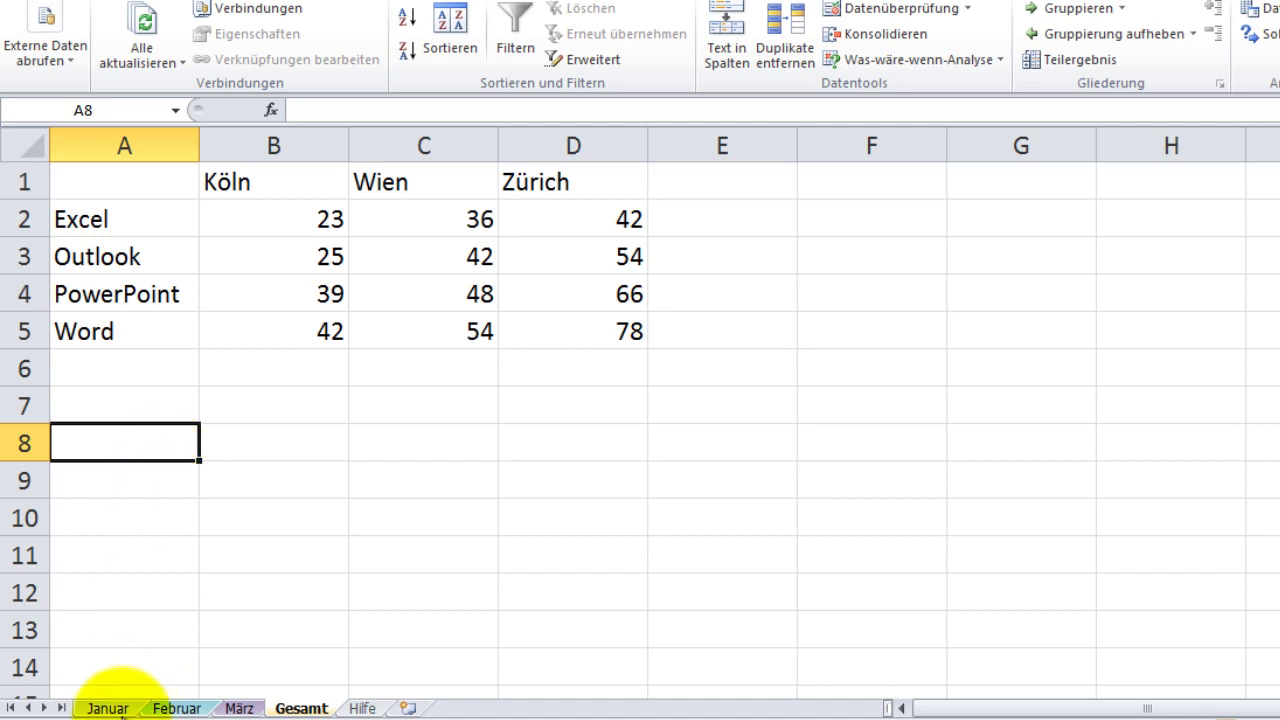
- Change Januar's Word/Zürich value in D5 to 99
{"action": "left_click", "coordinate": [108, 708]}
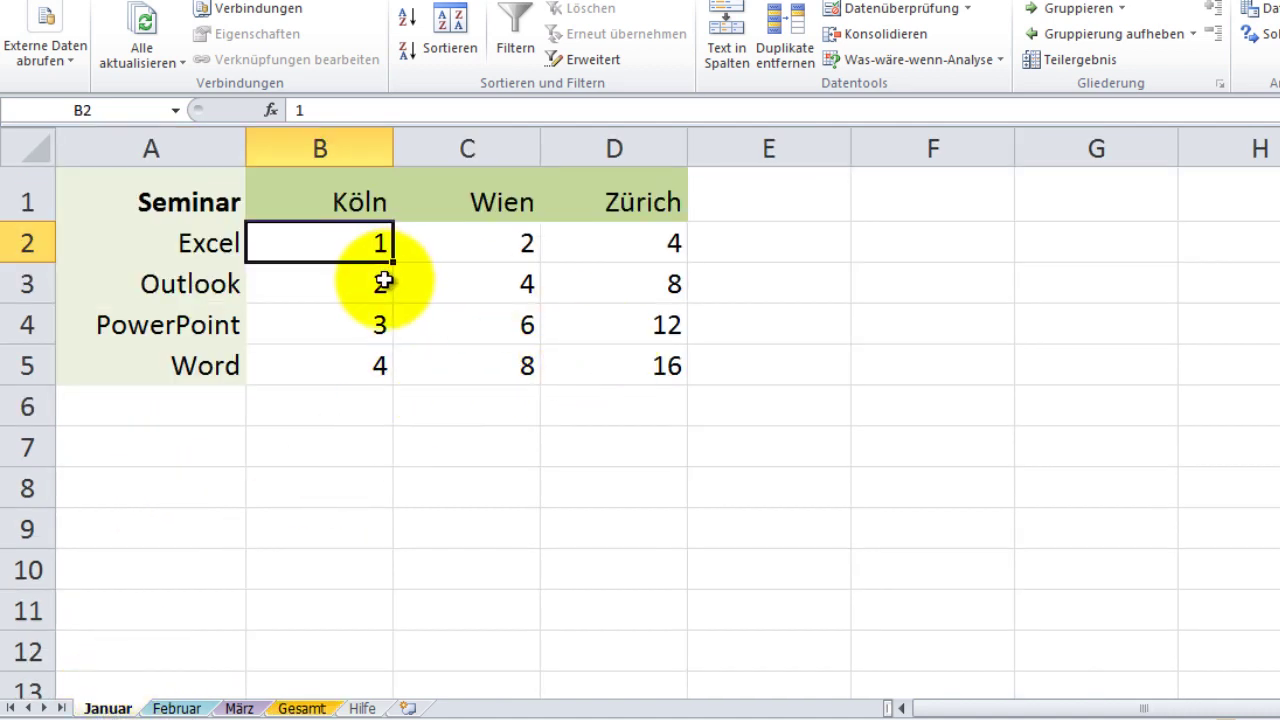
{"action": "left_click", "coordinate": [588, 361]}
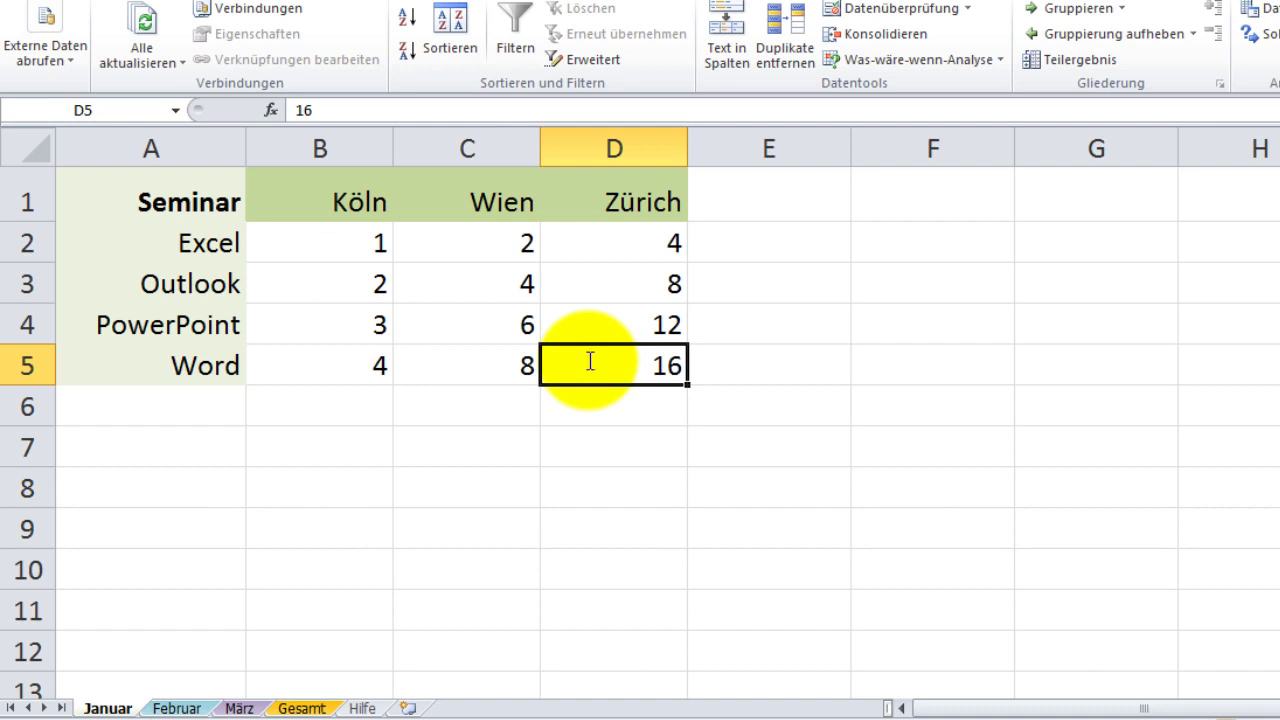
{"action": "type", "text": "99"}
{"action": "key", "text": "Return"}
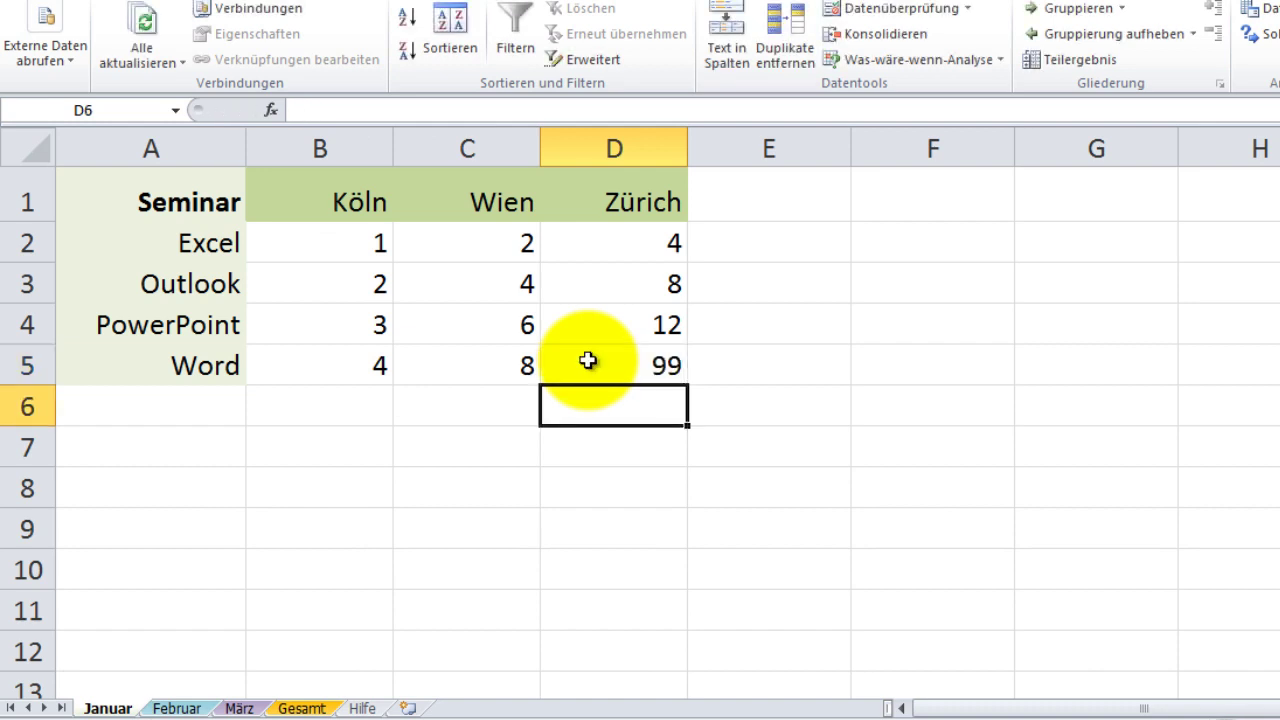
- Run a second Summe consolidation at Gesamt A8, giving Word/Zürich 161, and compare with A1:D5
{"action": "left_click", "coordinate": [300, 708]}
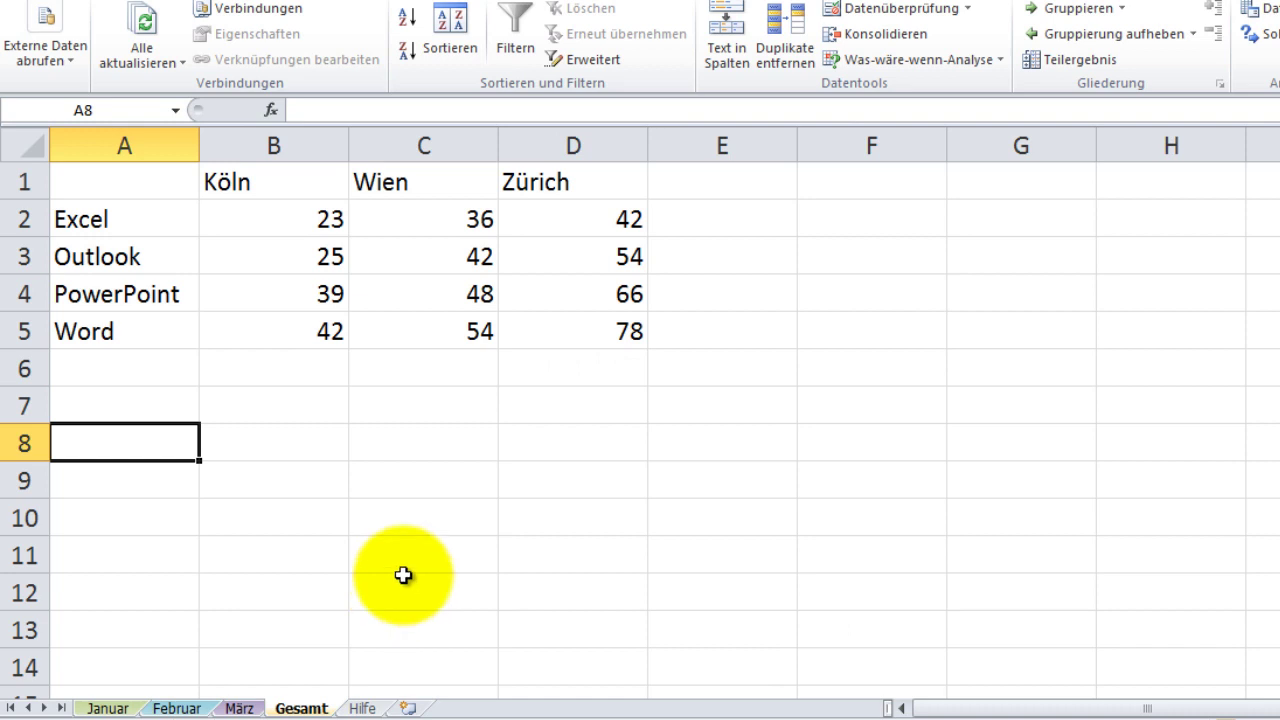
{"action": "left_click", "coordinate": [882, 36]}
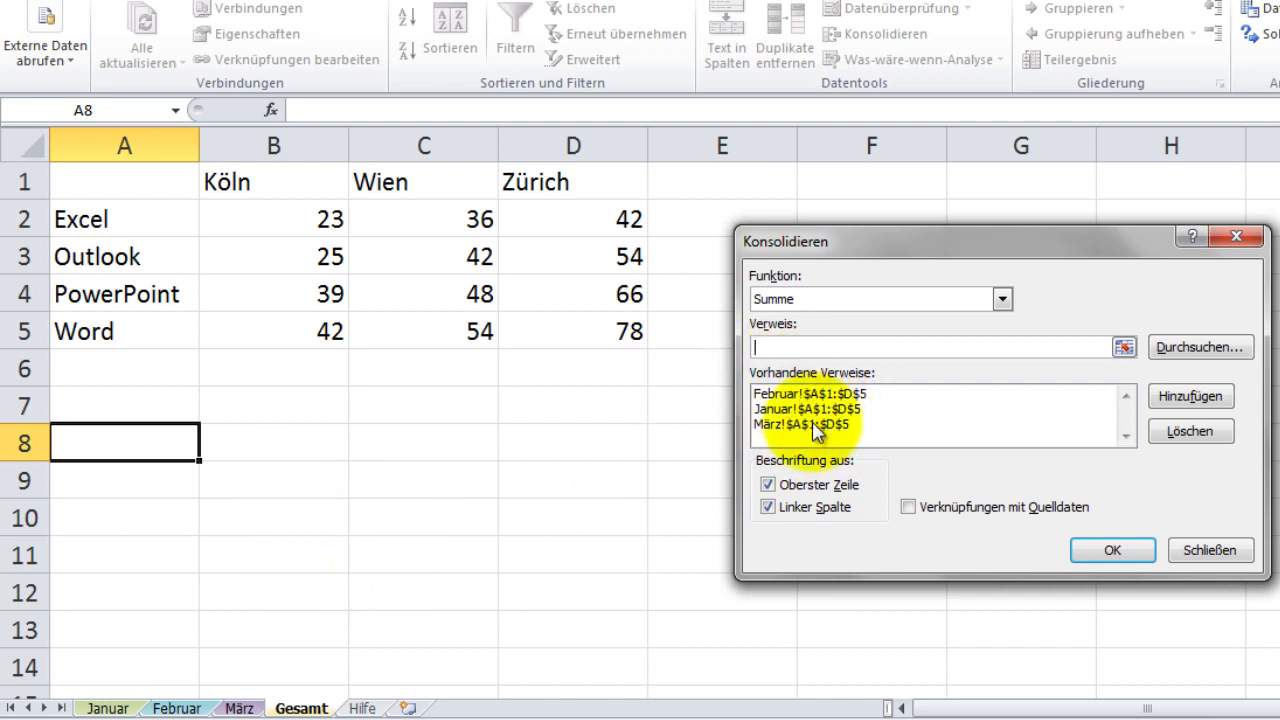
{"action": "left_click", "coordinate": [1115, 549]}
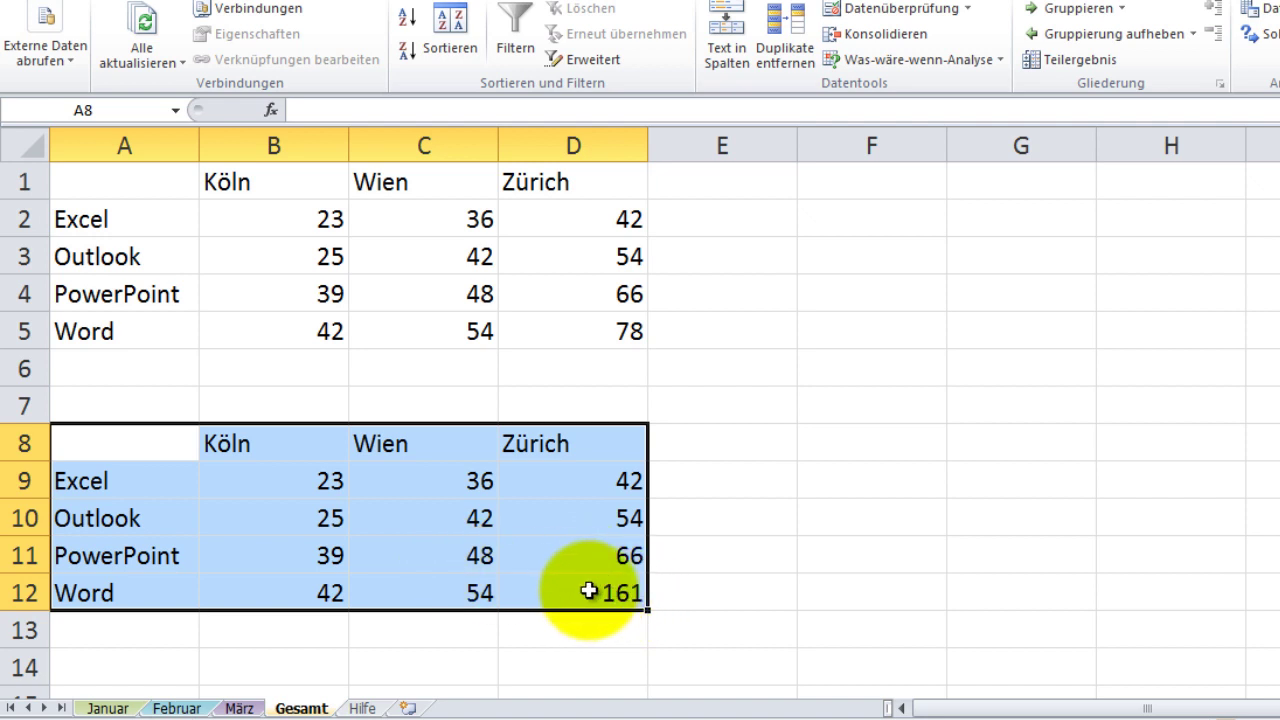
{"action": "mouse_move", "coordinate": [134, 185]}
{"action": "left_mouse_down"}
{"action": "mouse_move", "coordinate": [494, 338]}
{"action": "mouse_move", "coordinate": [607, 333]}
{"action": "left_mouse_up"}
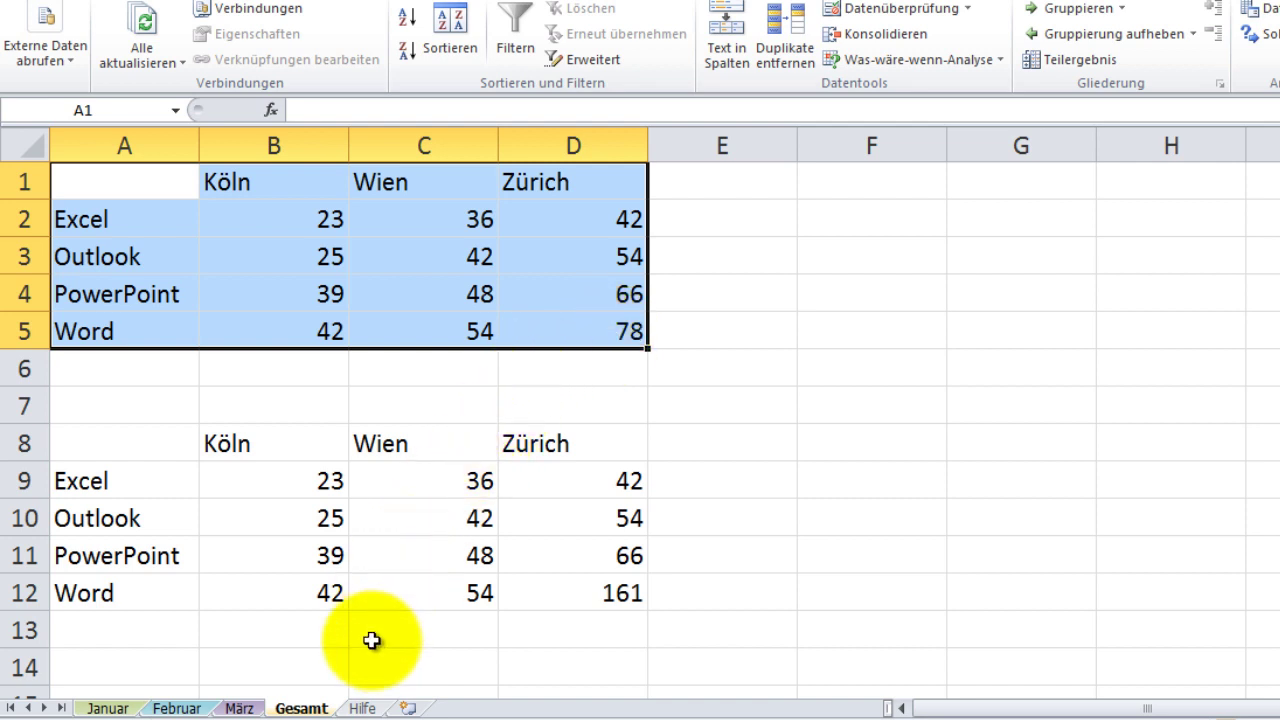
- Insert a new blank worksheet Tabelle2 and check its Konsolidieren dialog without changes
{"action": "left_click", "coordinate": [407, 710]}
{"action": "left_click", "coordinate": [357, 419]}
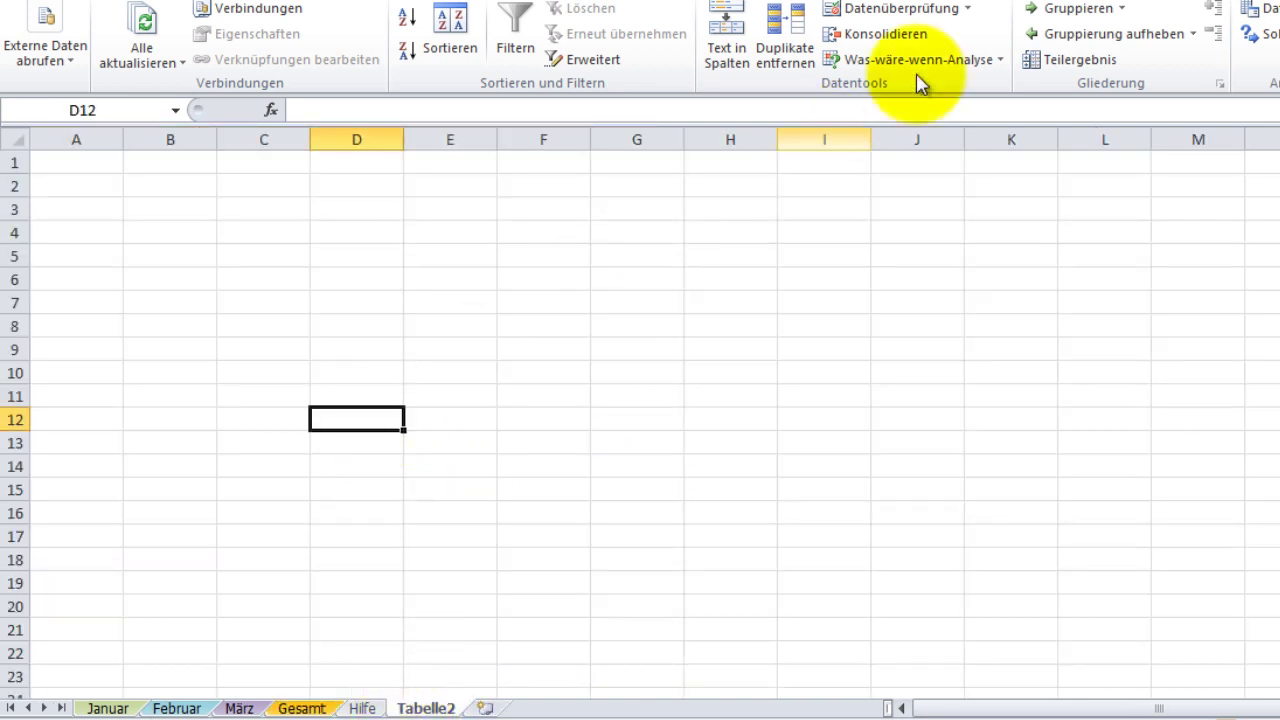
{"action": "left_click", "coordinate": [885, 34]}
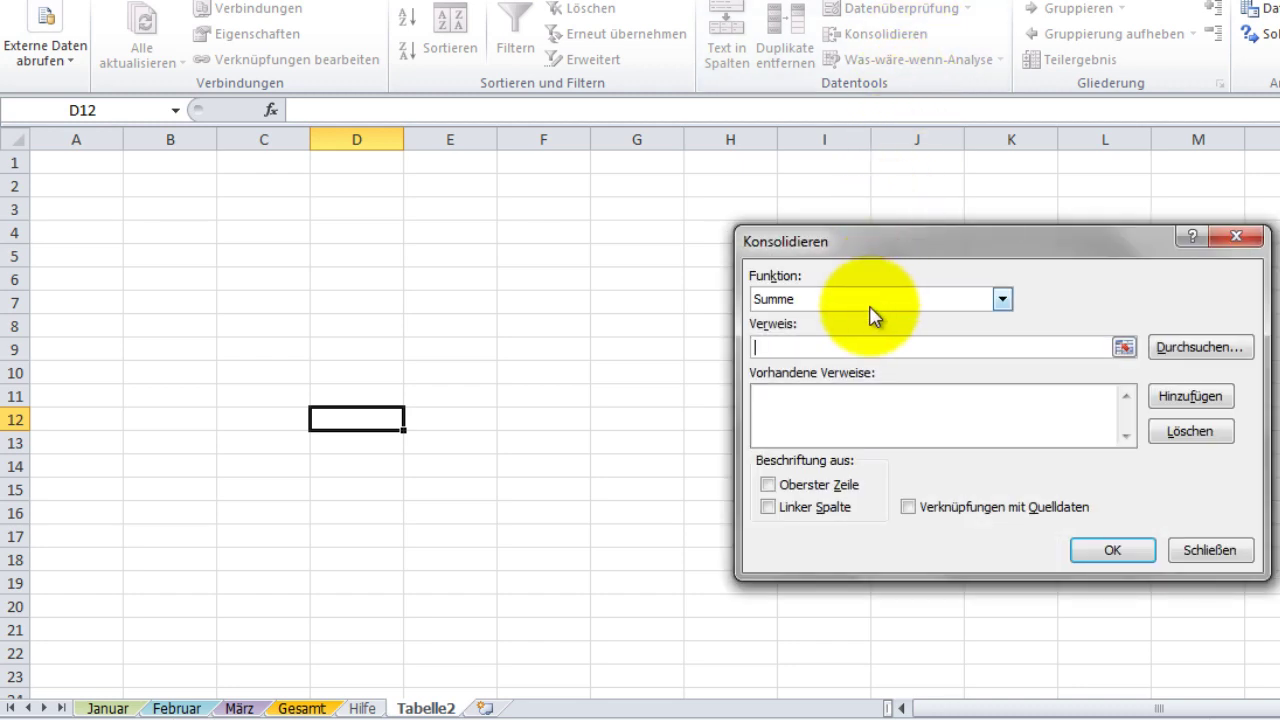
{"action": "left_click", "coordinate": [1210, 550]}
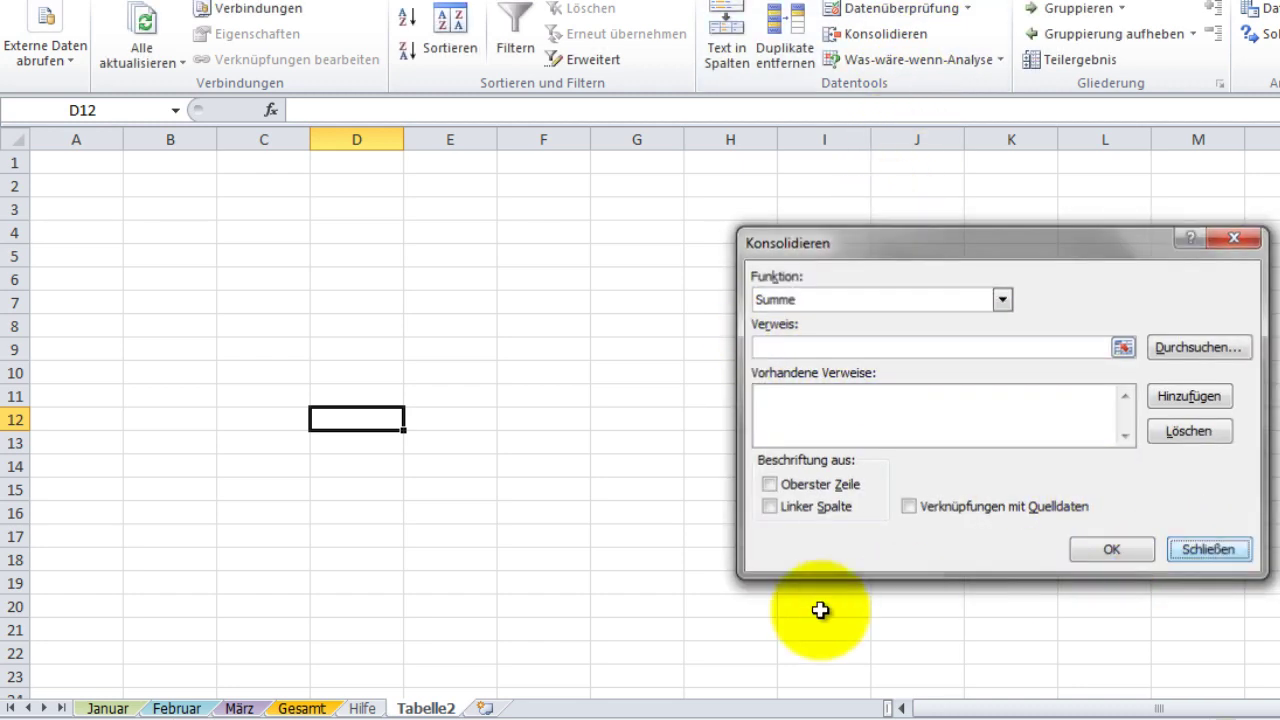
- Check the Konsolidieren dialog from März cell C8 without changes, then return to Gesamt
{"action": "left_click", "coordinate": [240, 708]}
{"action": "left_click", "coordinate": [466, 487]}
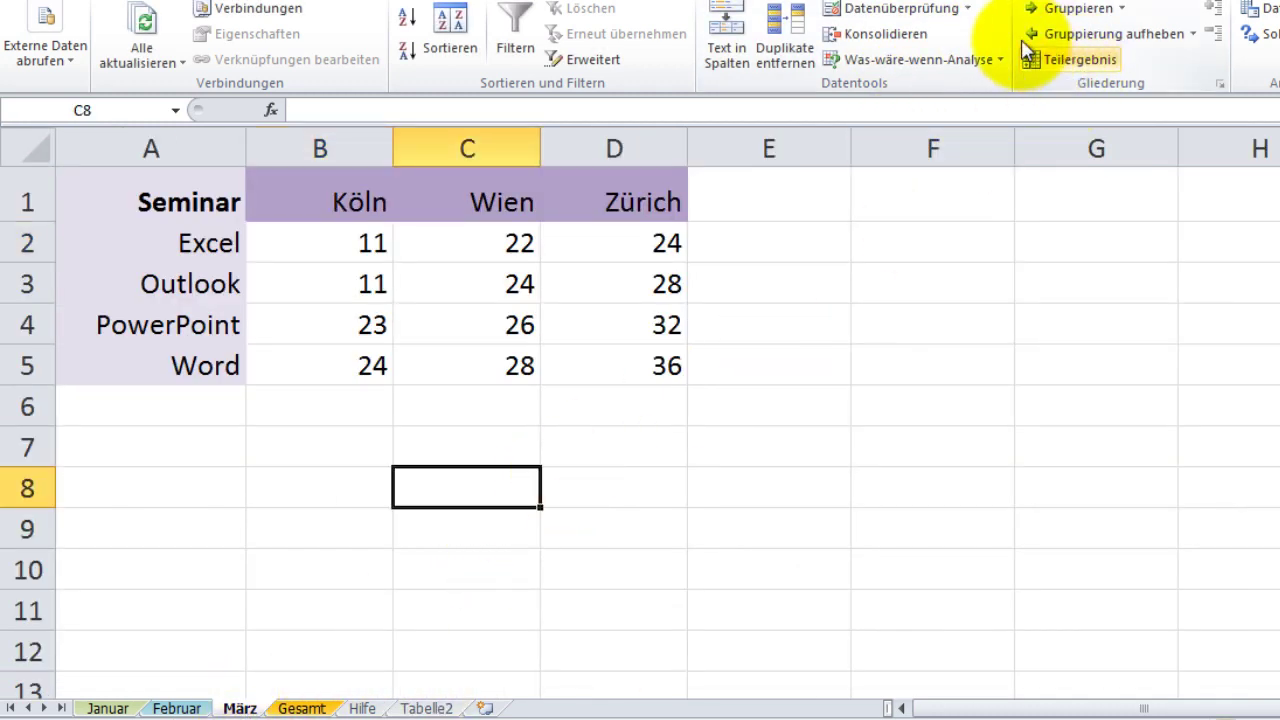
{"action": "left_click", "coordinate": [900, 34]}
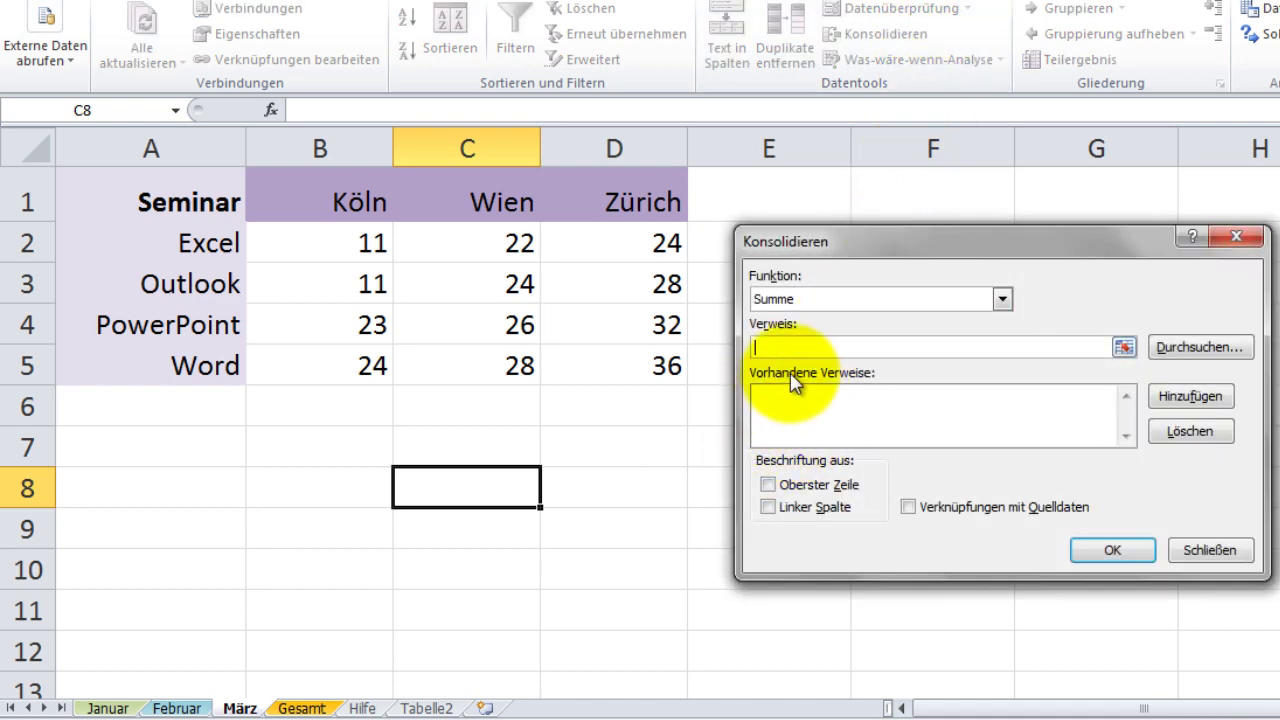
{"action": "left_click", "coordinate": [1200, 550]}
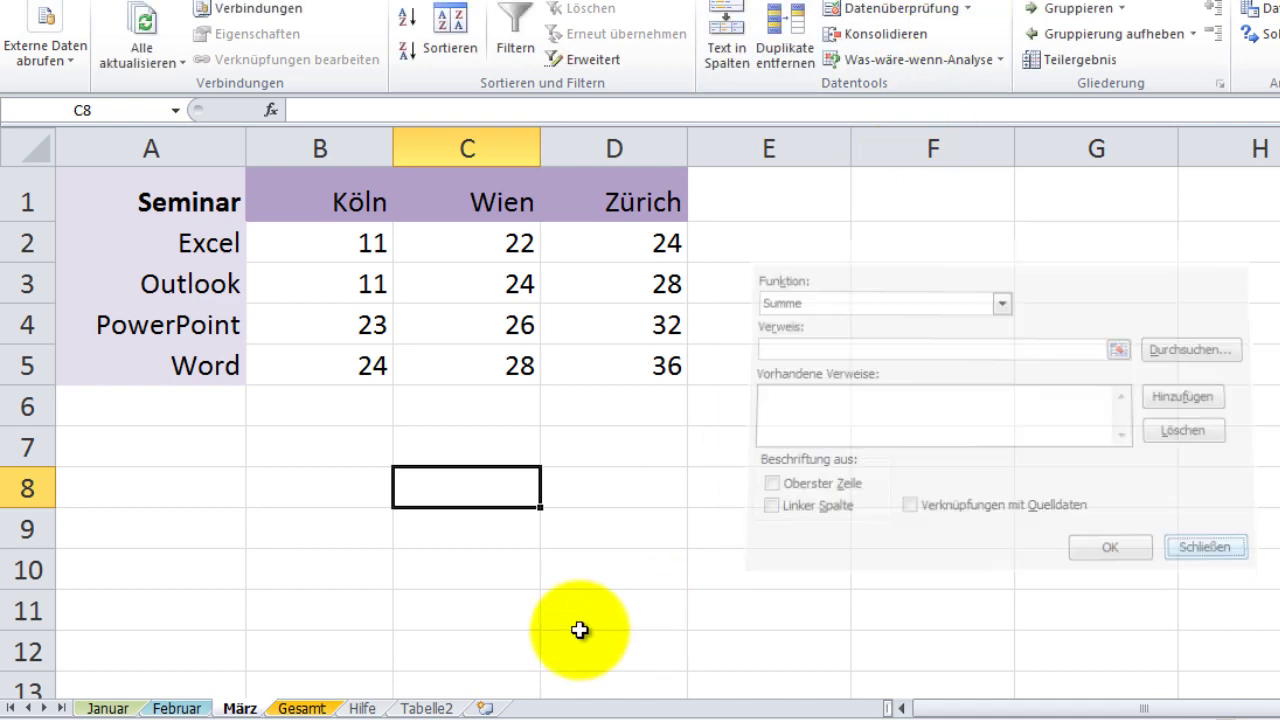
{"action": "left_click", "coordinate": [302, 708]}
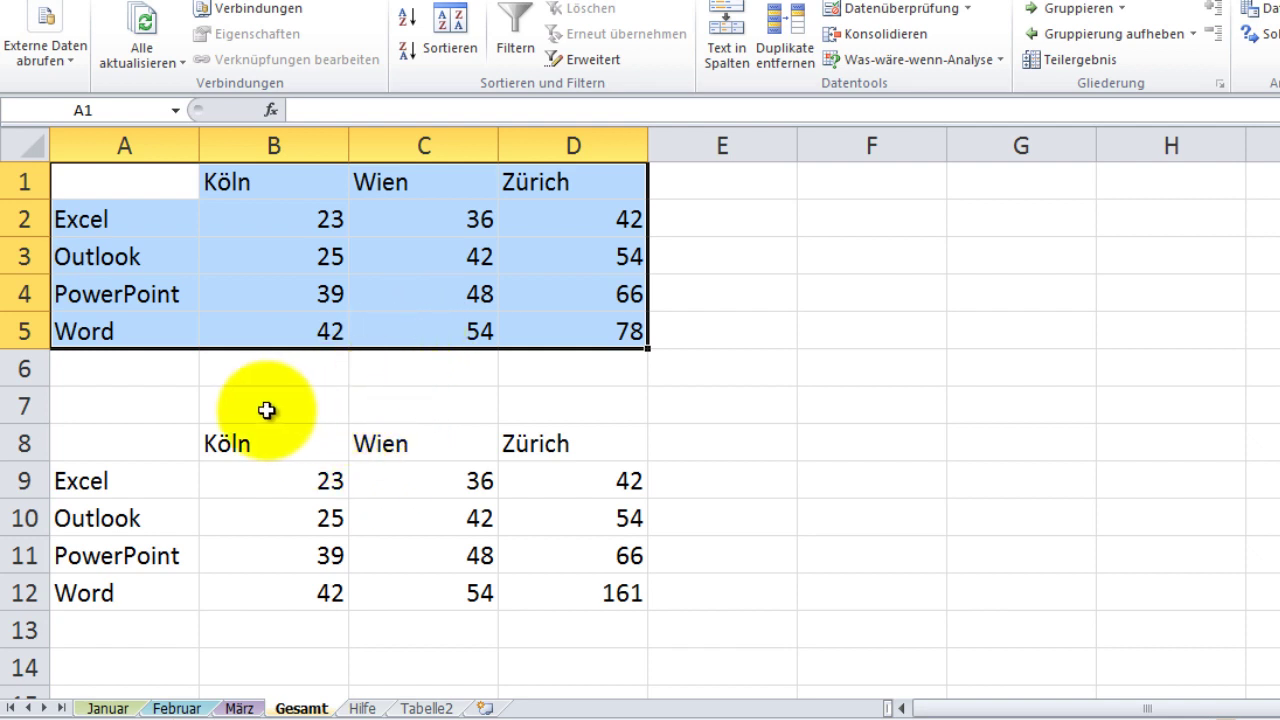
- Delete the second consolidated table in Gesamt A8:D12 and switch to the Januar sheet
{"action": "left_click_drag", "start_coordinate": [181, 444], "coordinate": [564, 592]}
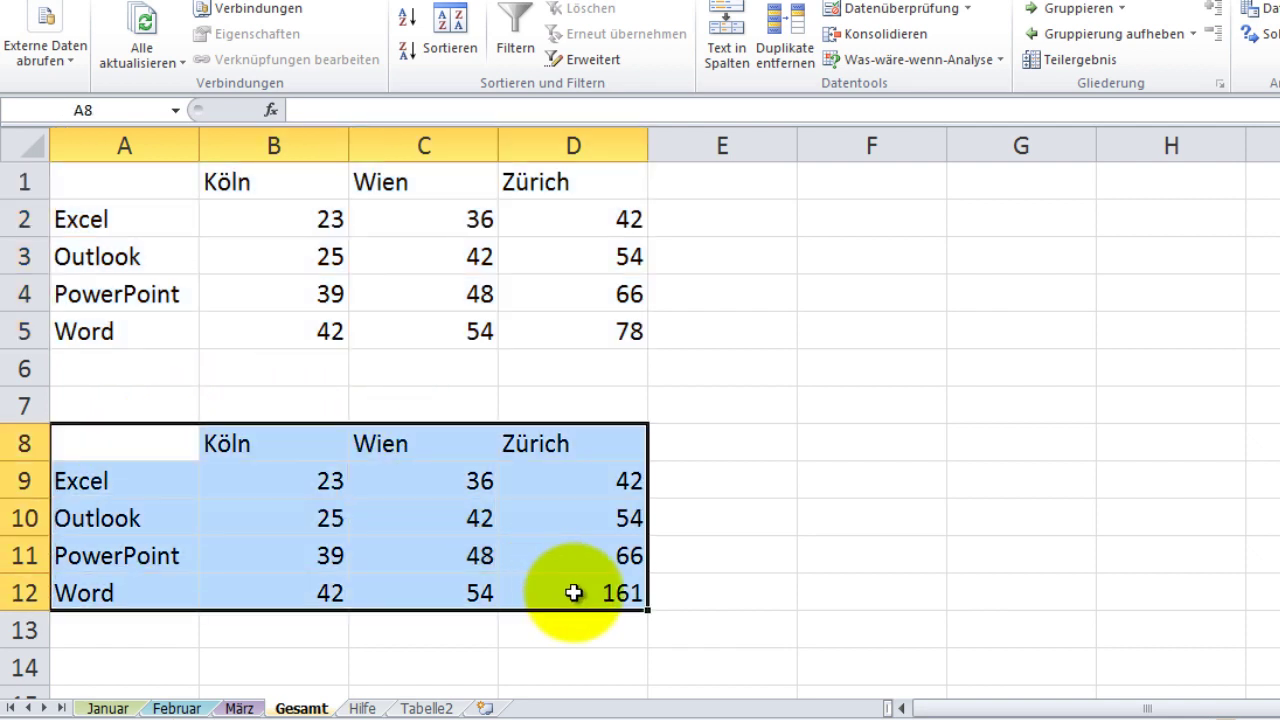
{"action": "key", "text": "Delete"}
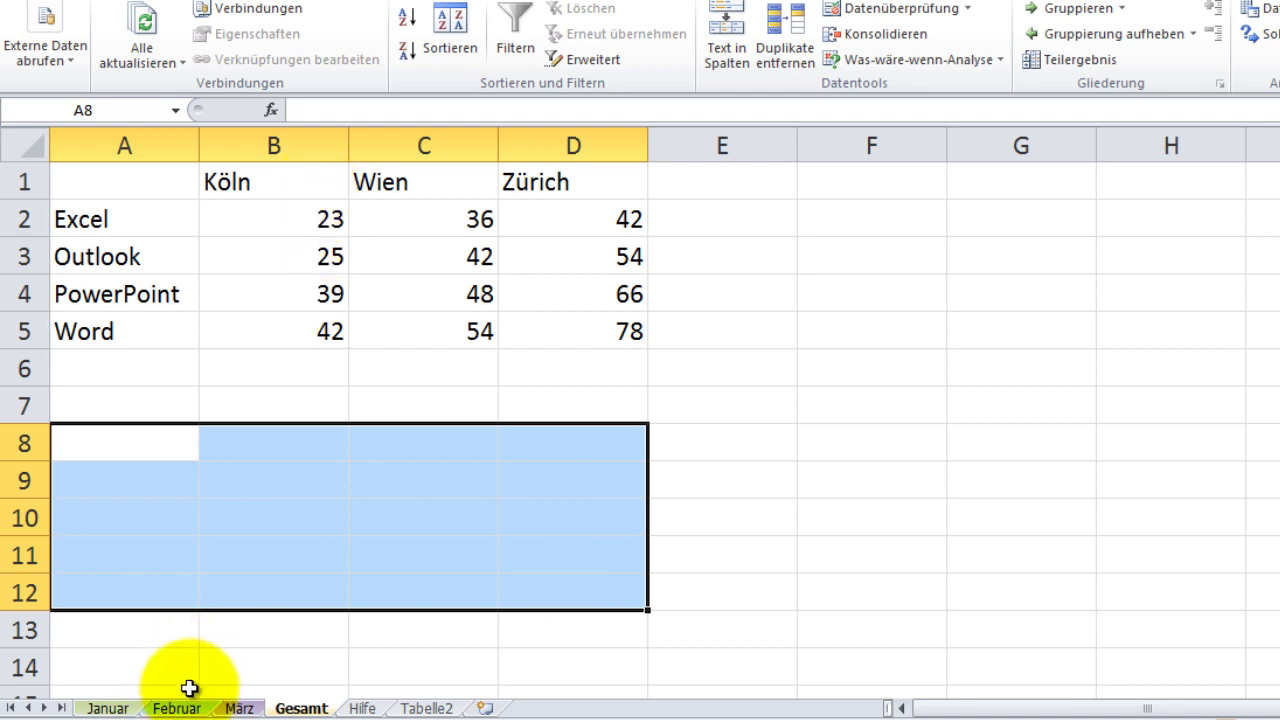
{"action": "left_click", "coordinate": [107, 707]}
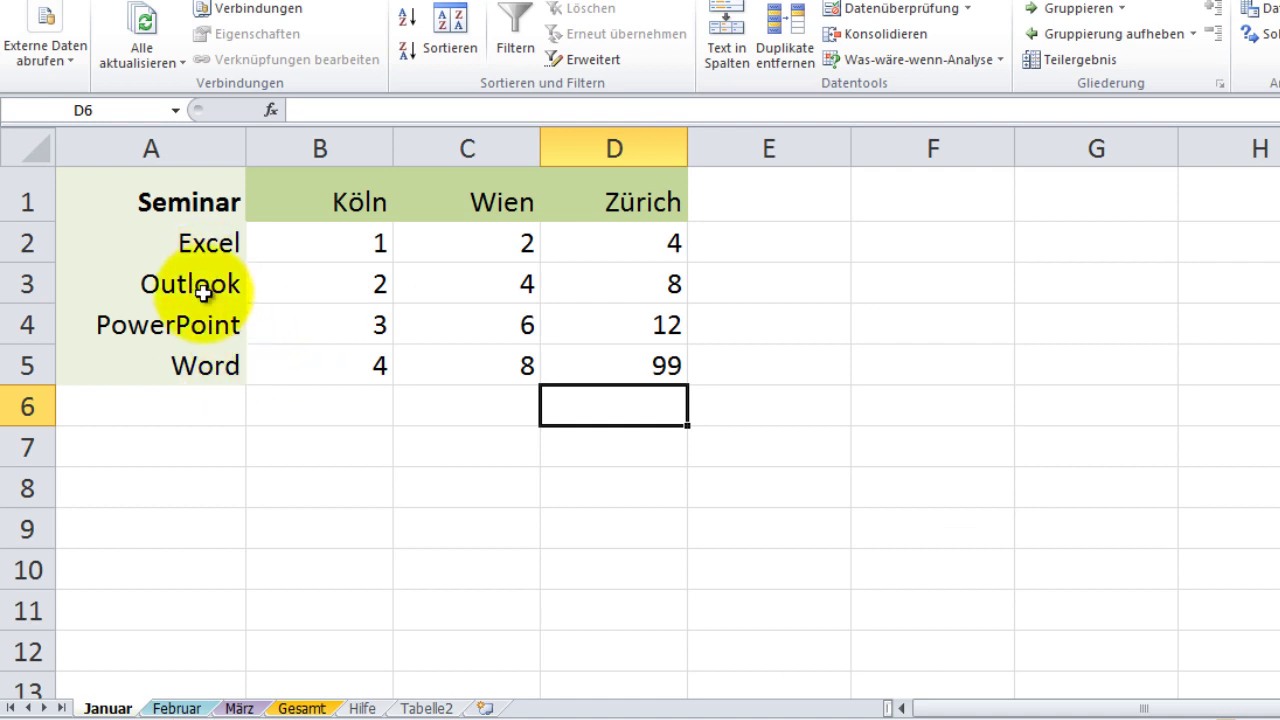
- Rename Januar's A4 label to SharePoint and März's C1 heading Wien to Linz, then revisit Februar and Januar
{"action": "left_click", "coordinate": [205, 325]}
{"action": "type", "text": "Shar"}
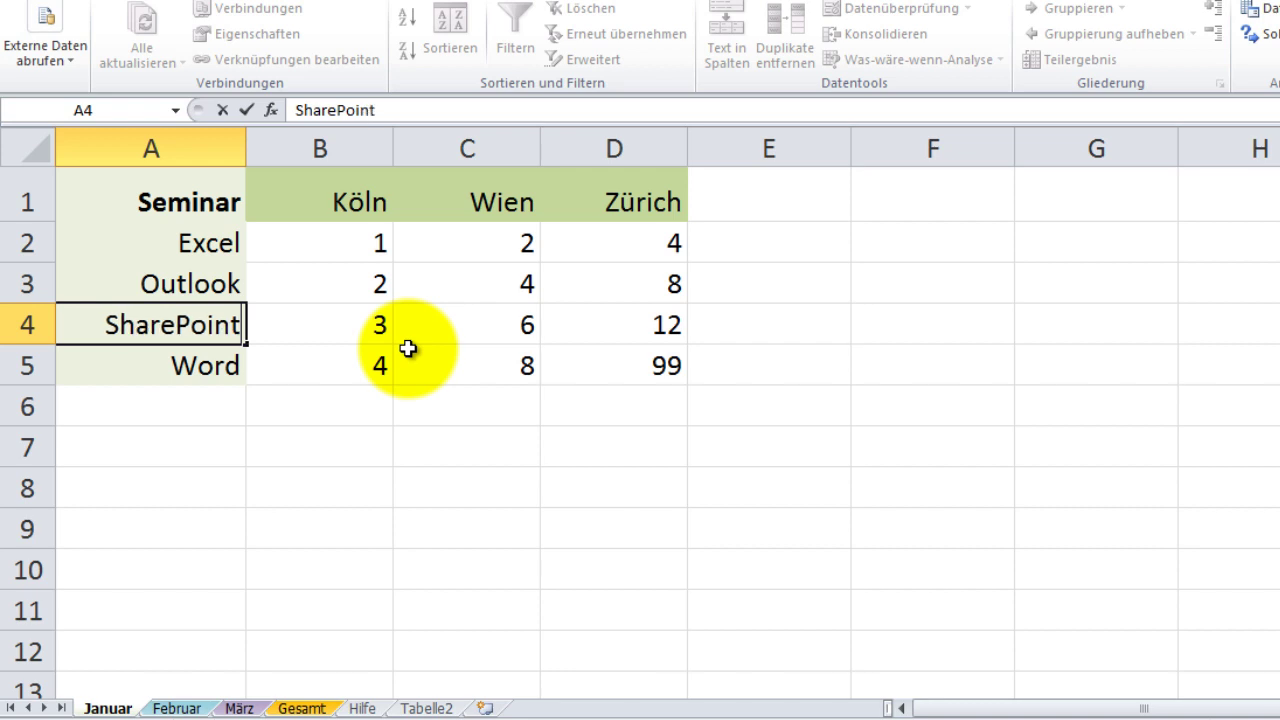
{"action": "left_click", "coordinate": [240, 709]}
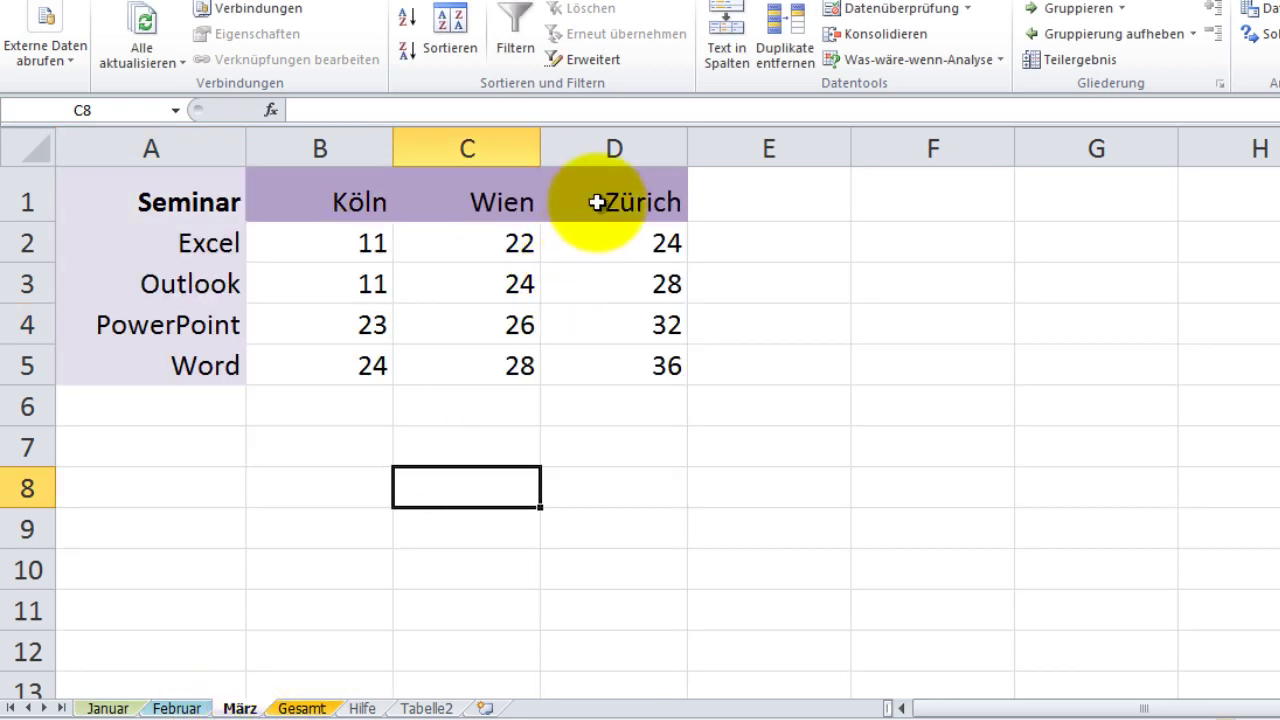
{"action": "left_click", "coordinate": [502, 210]}
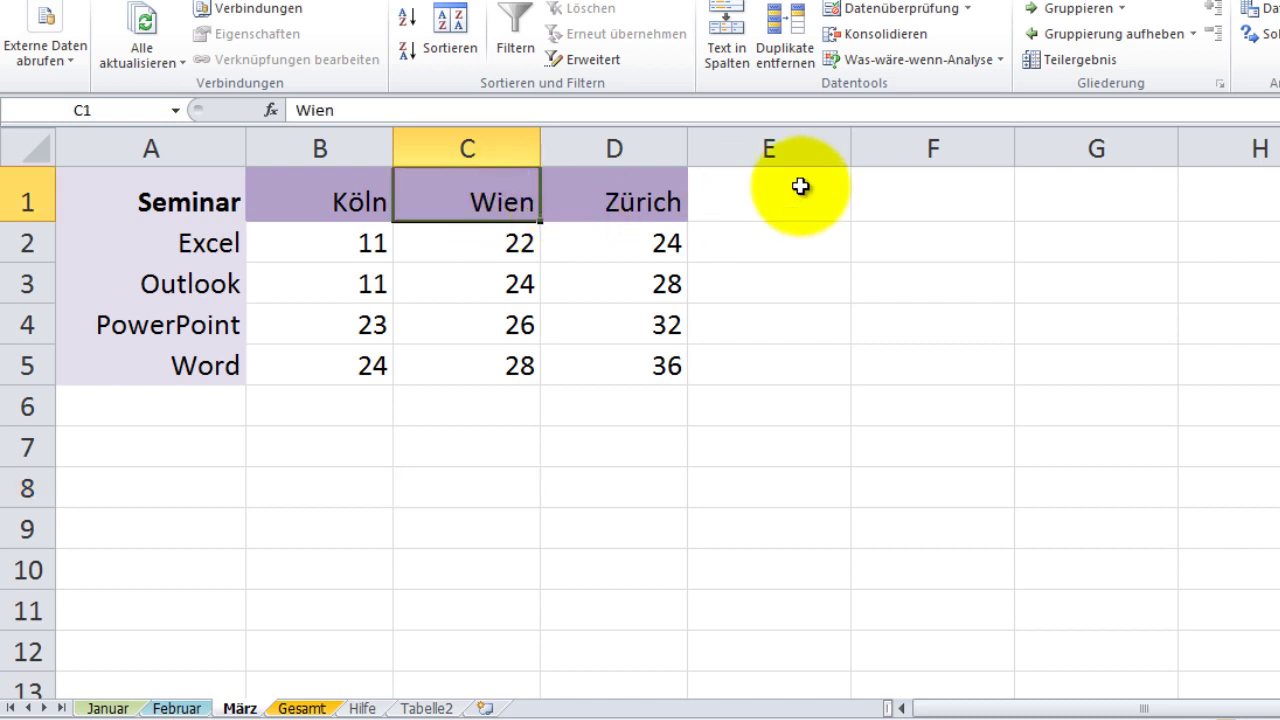
{"action": "type", "text": "Linz"}
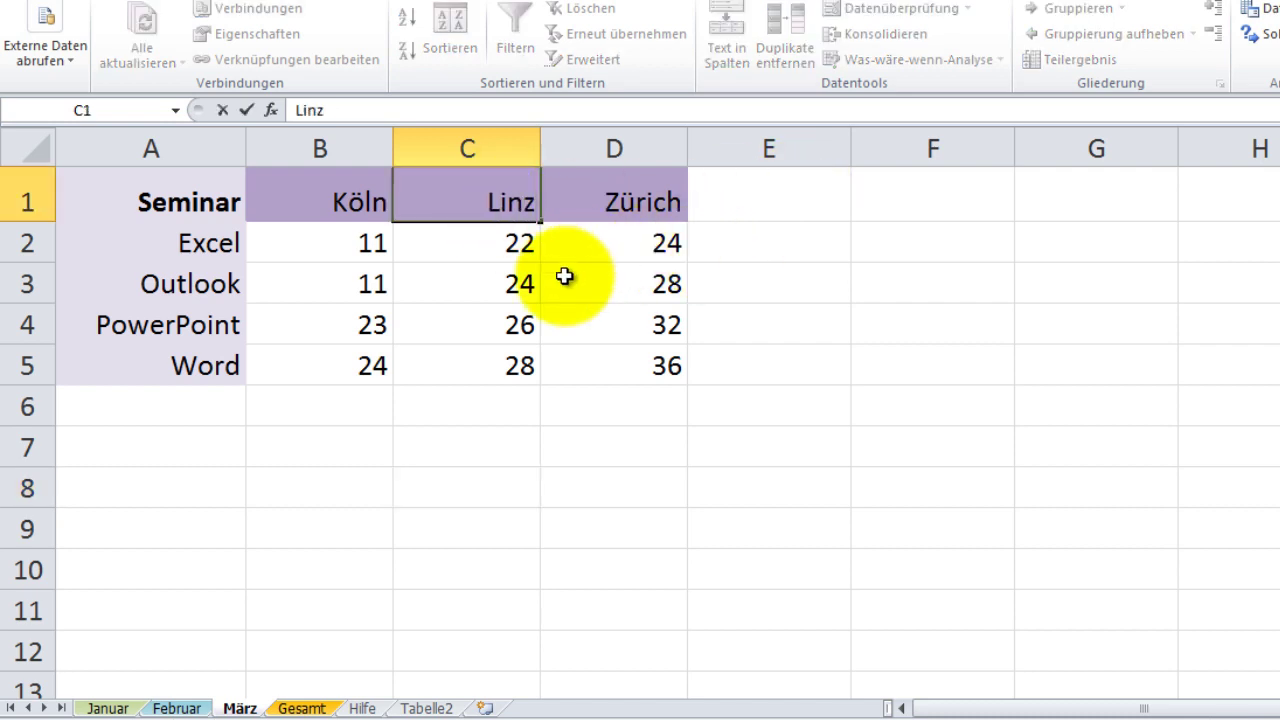
{"action": "left_click", "coordinate": [568, 280]}
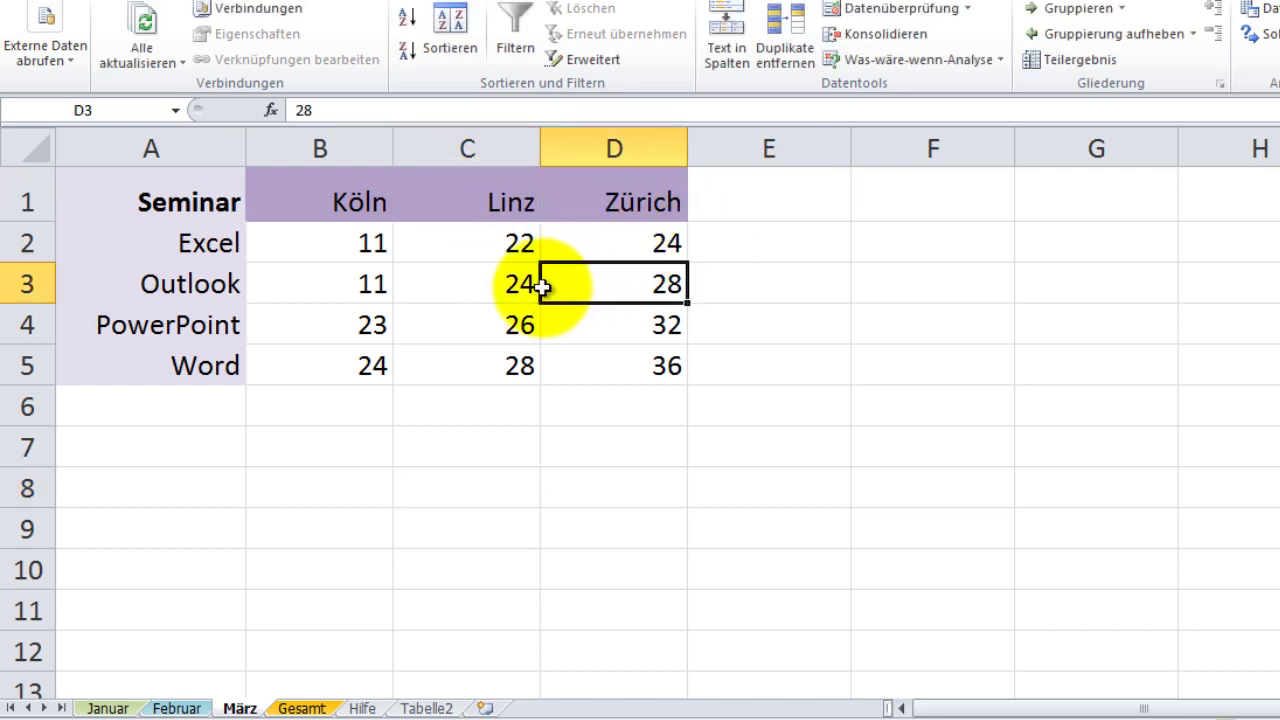
{"action": "left_click", "coordinate": [512, 245]}
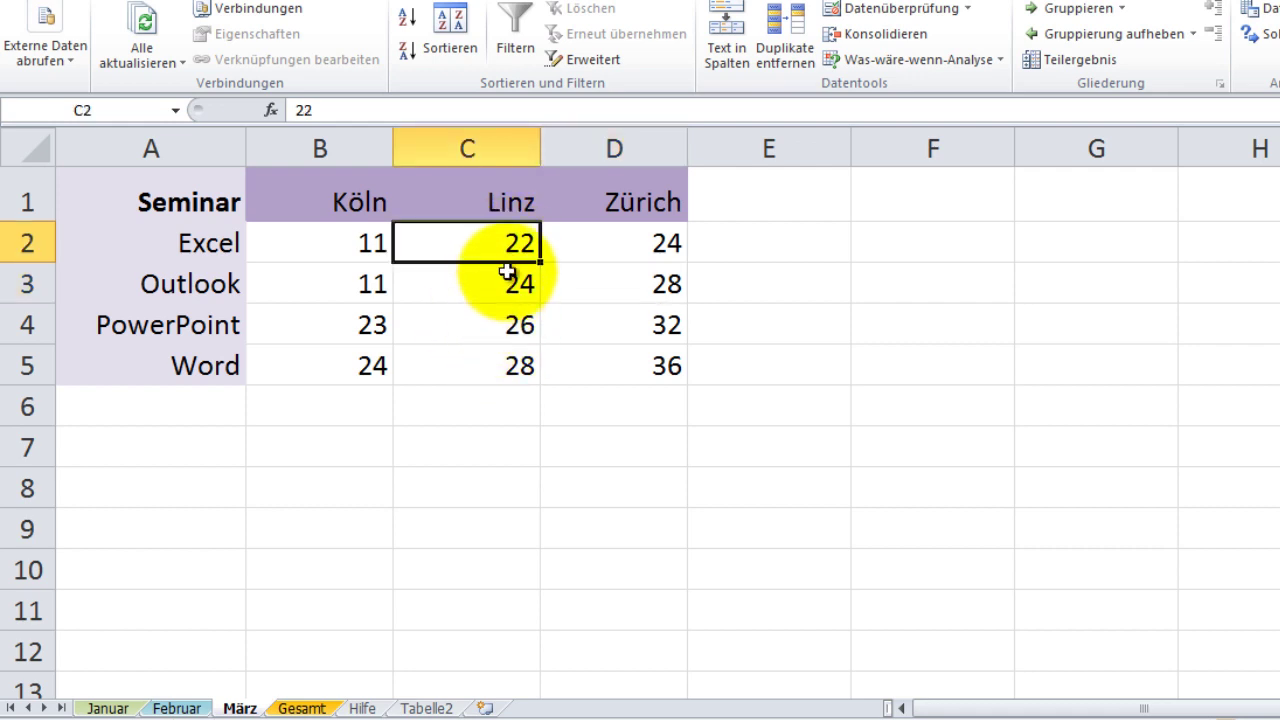
{"action": "left_click", "coordinate": [176, 710]}
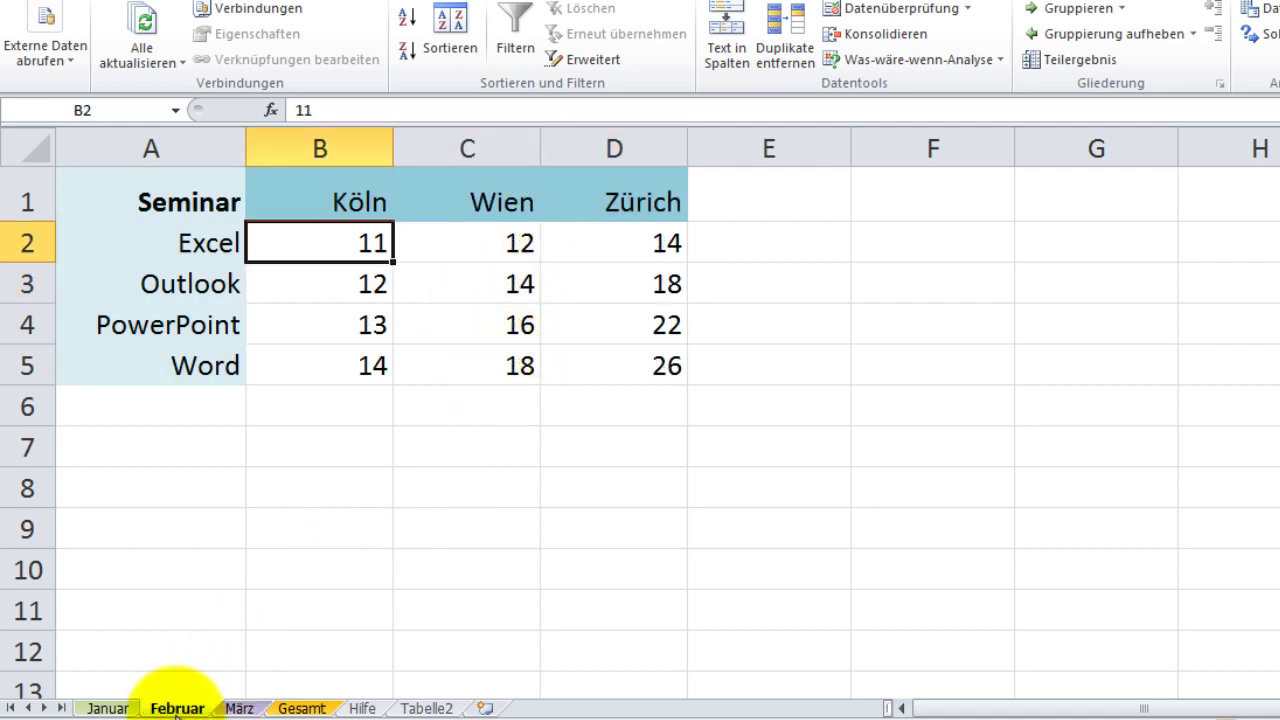
{"action": "left_click", "coordinate": [108, 708]}
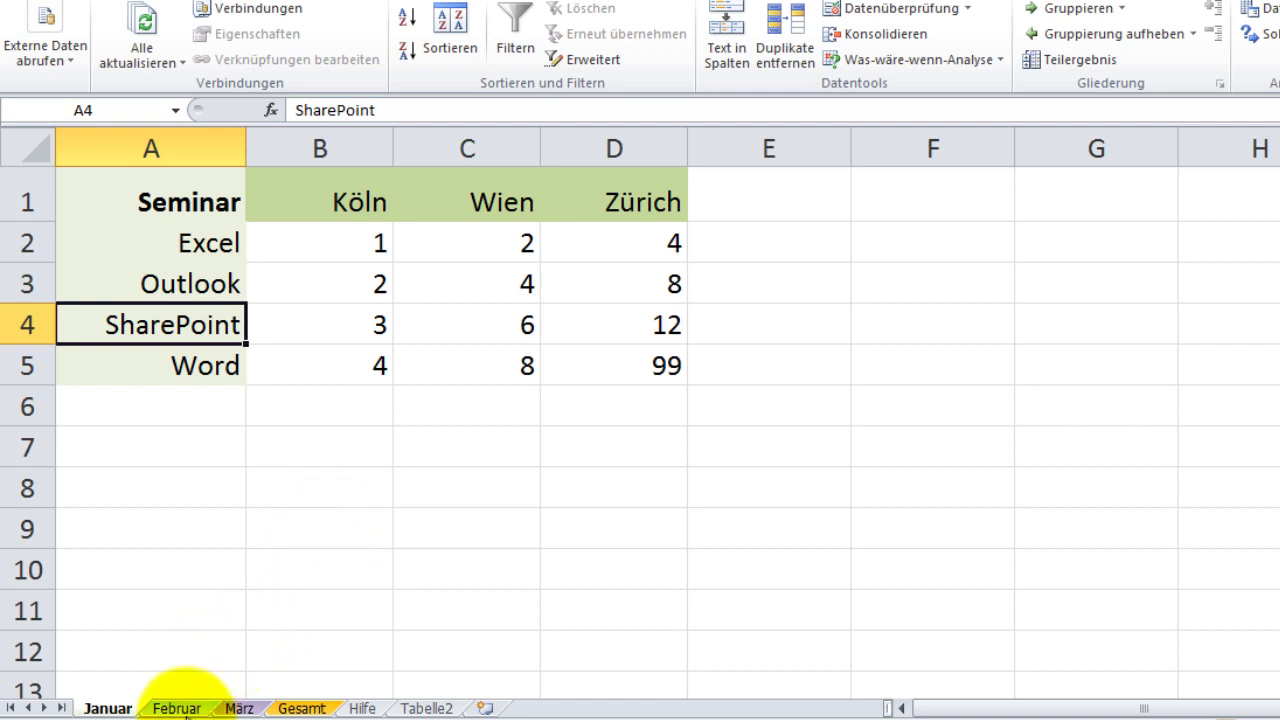
- Clear the old consolidated table in A1:E5 on the Gesamt sheet
{"action": "left_click", "coordinate": [302, 708]}
{"action": "left_click", "coordinate": [330, 402]}
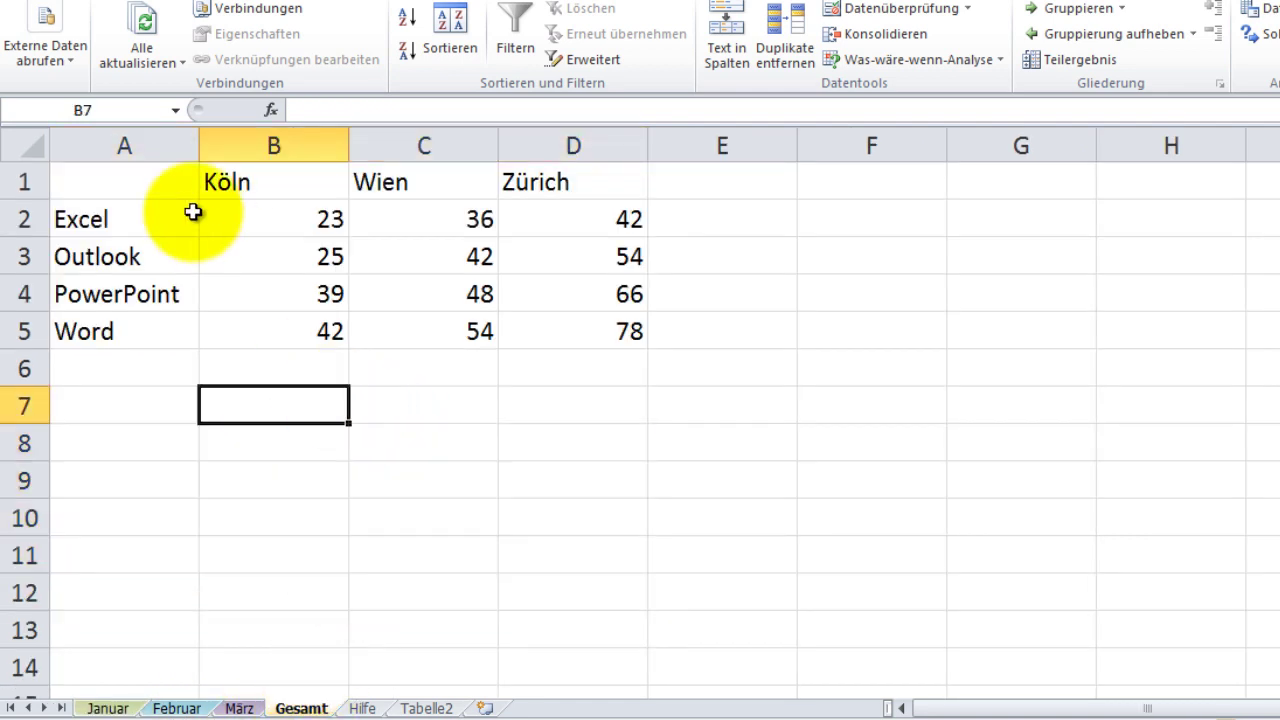
{"action": "left_click_drag", "start_coordinate": [150, 182], "coordinate": [700, 340]}
{"action": "key", "text": "Delete"}
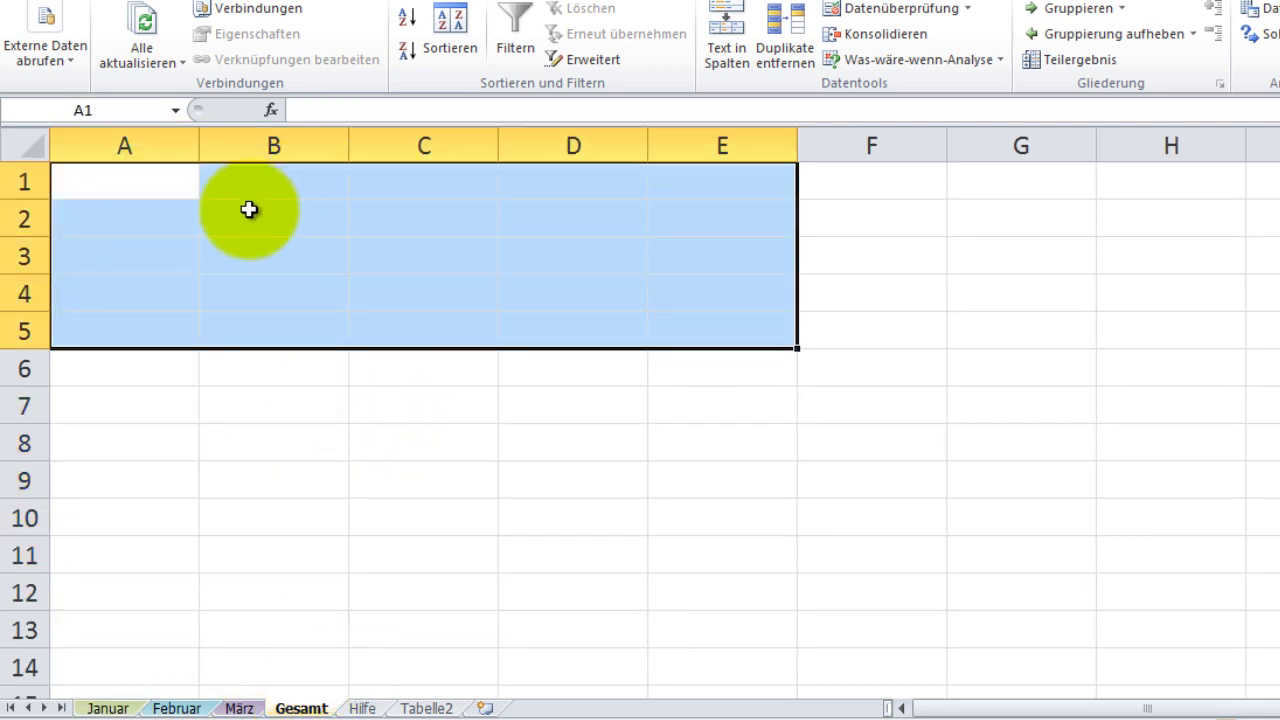
- Create a label-matched Summe consolidation at B2, gaining the SharePoint row and Linz column
{"action": "left_click", "coordinate": [249, 209]}
{"action": "left_click", "coordinate": [876, 38]}
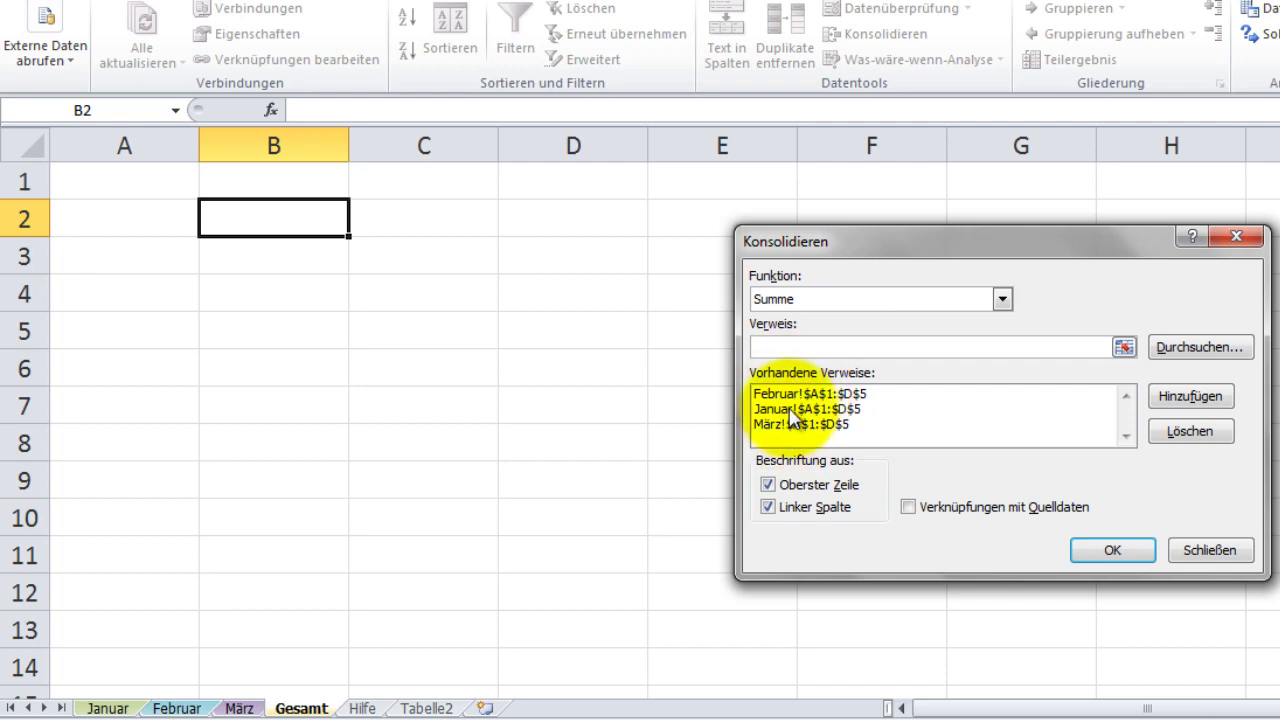
{"action": "left_click", "coordinate": [1114, 556]}
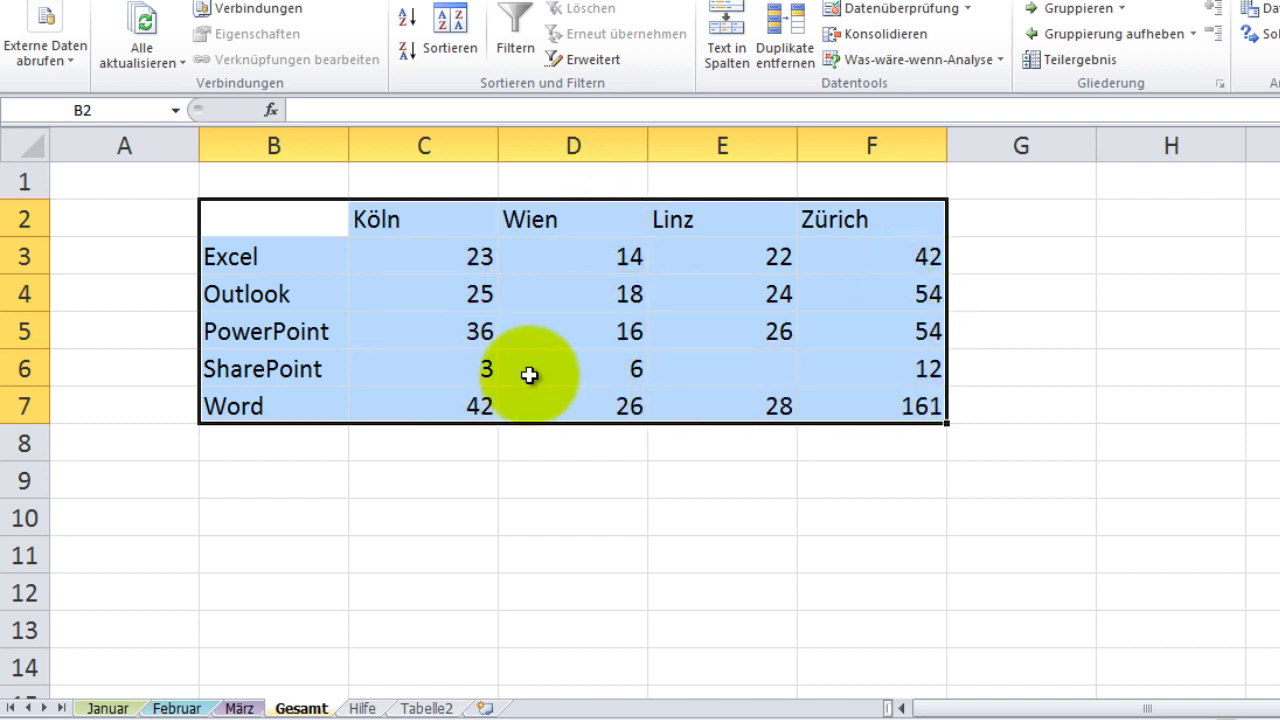
{"action": "left_click", "coordinate": [104, 708]}
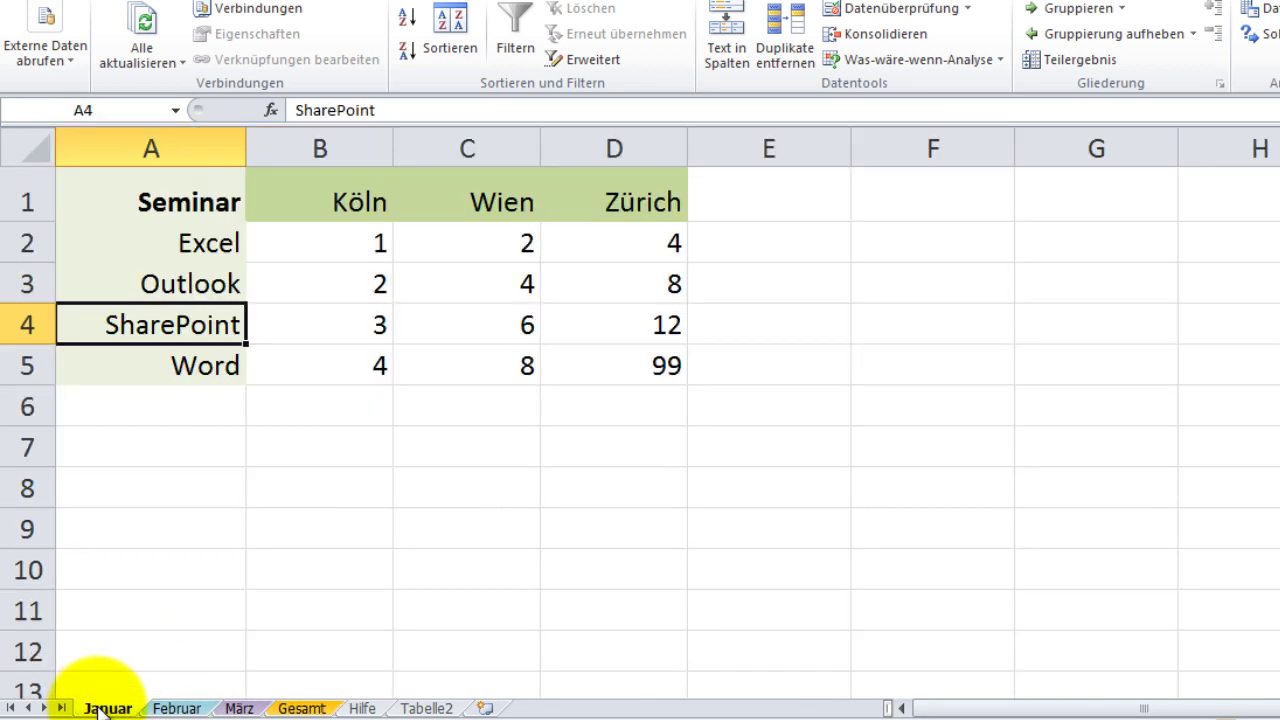
{"action": "left_click", "coordinate": [175, 708]}
{"action": "left_click", "coordinate": [240, 708]}
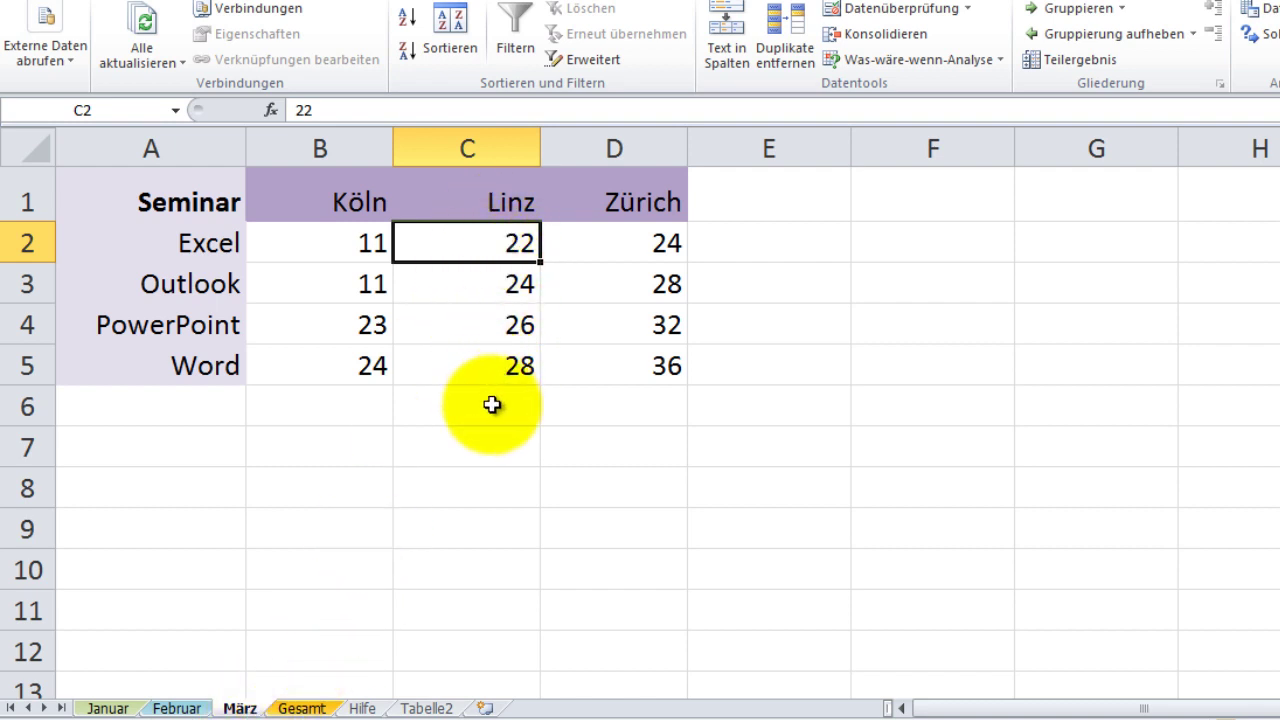
{"action": "left_click", "coordinate": [300, 707]}
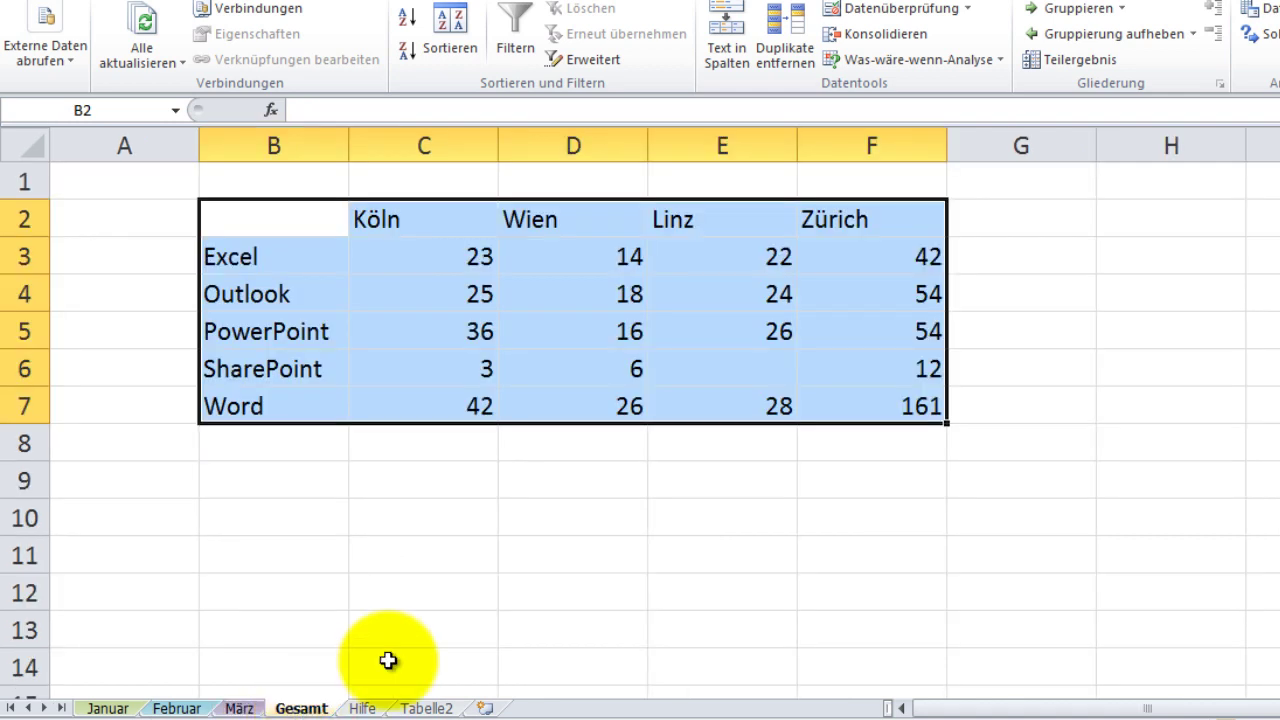
{"action": "left_click_drag", "start_coordinate": [726, 257], "coordinate": [737, 400]}
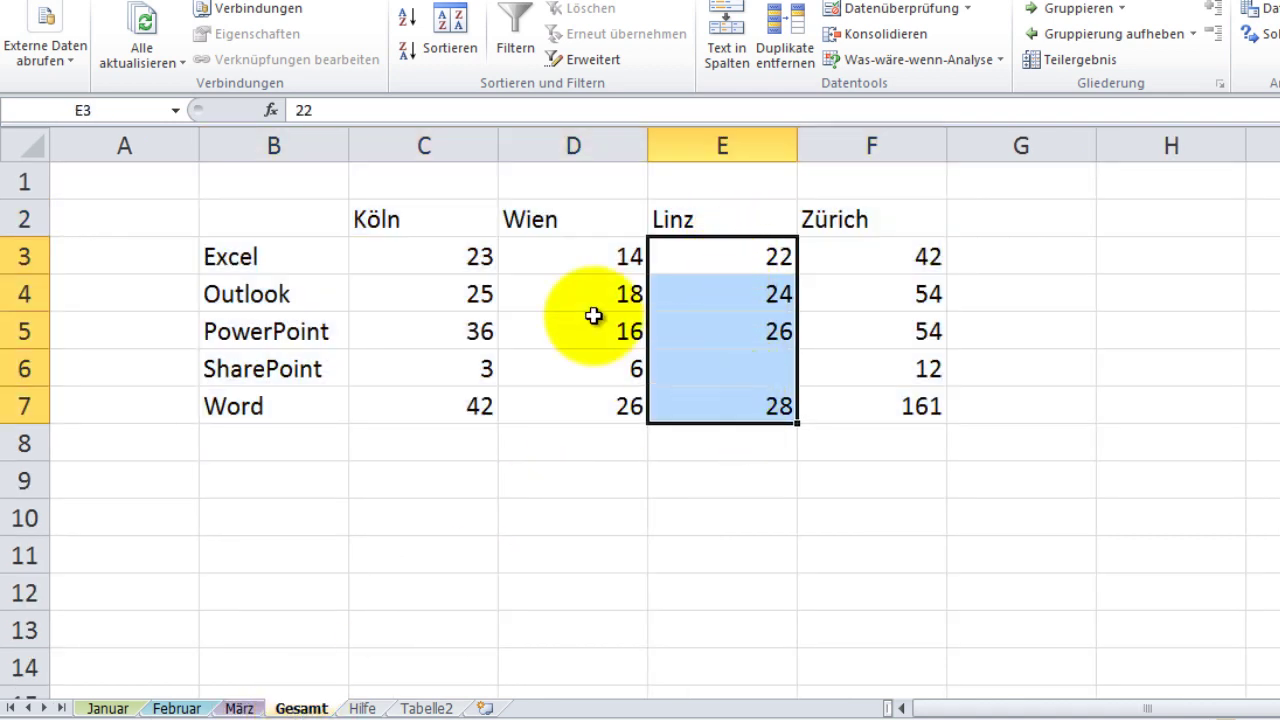
{"action": "left_click", "coordinate": [559, 306]}
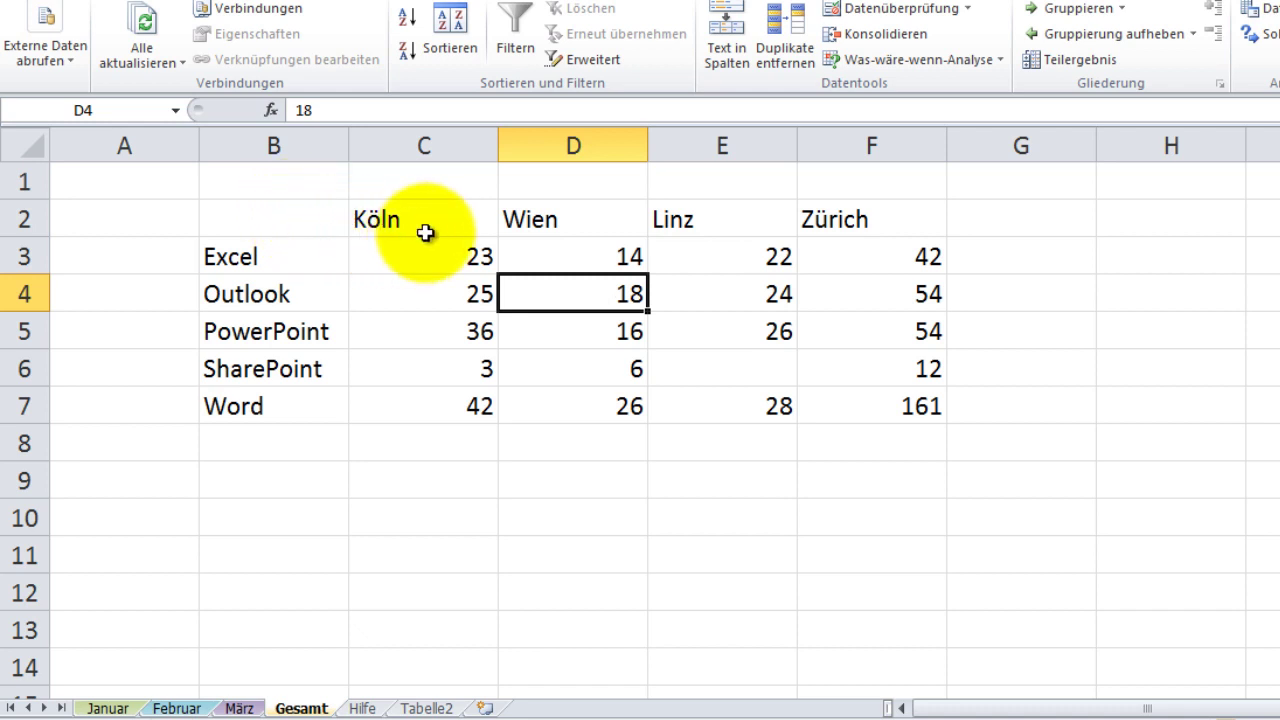
{"action": "left_click_drag", "start_coordinate": [435, 212], "coordinate": [429, 401]}
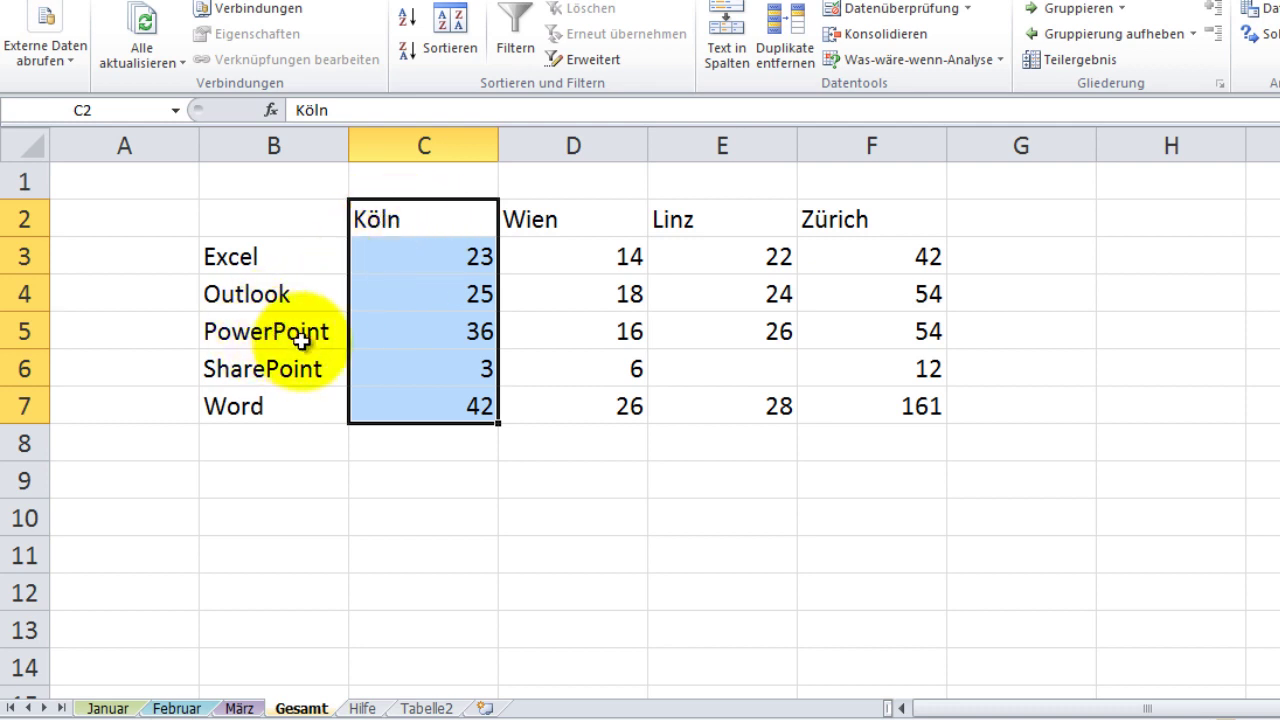
{"action": "left_click", "coordinate": [573, 292]}
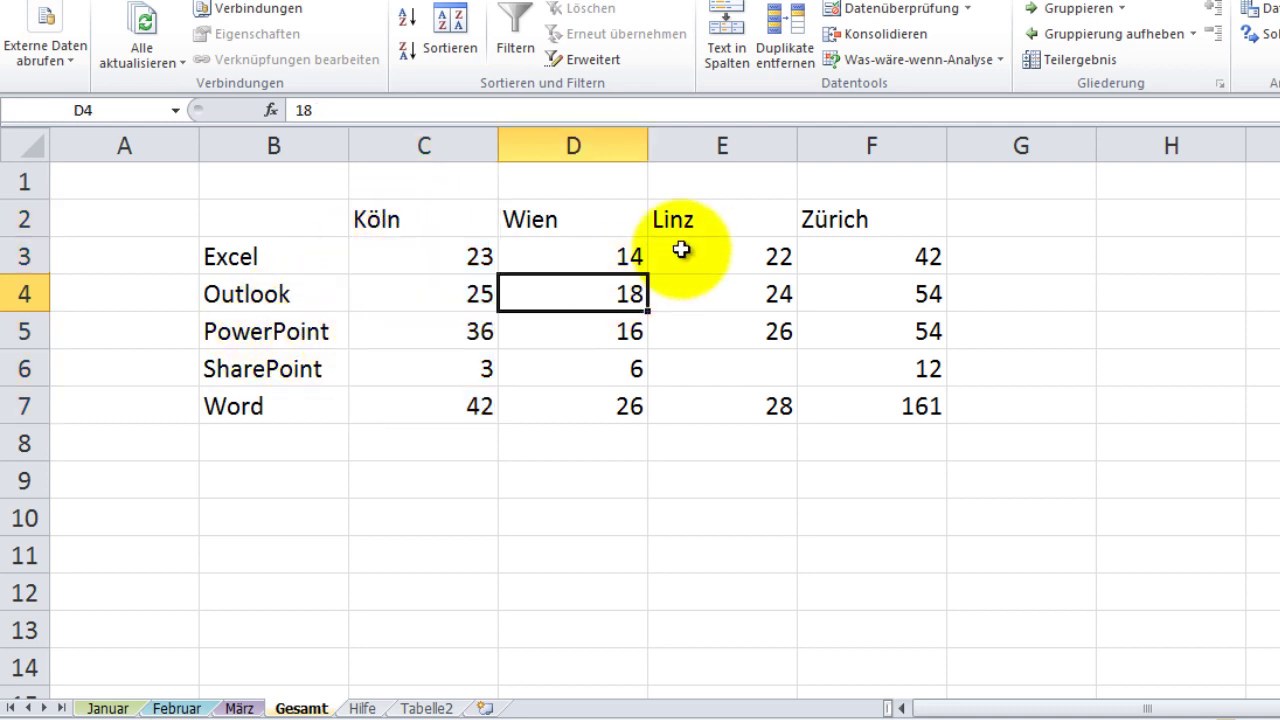
{"action": "left_click", "coordinate": [262, 480]}
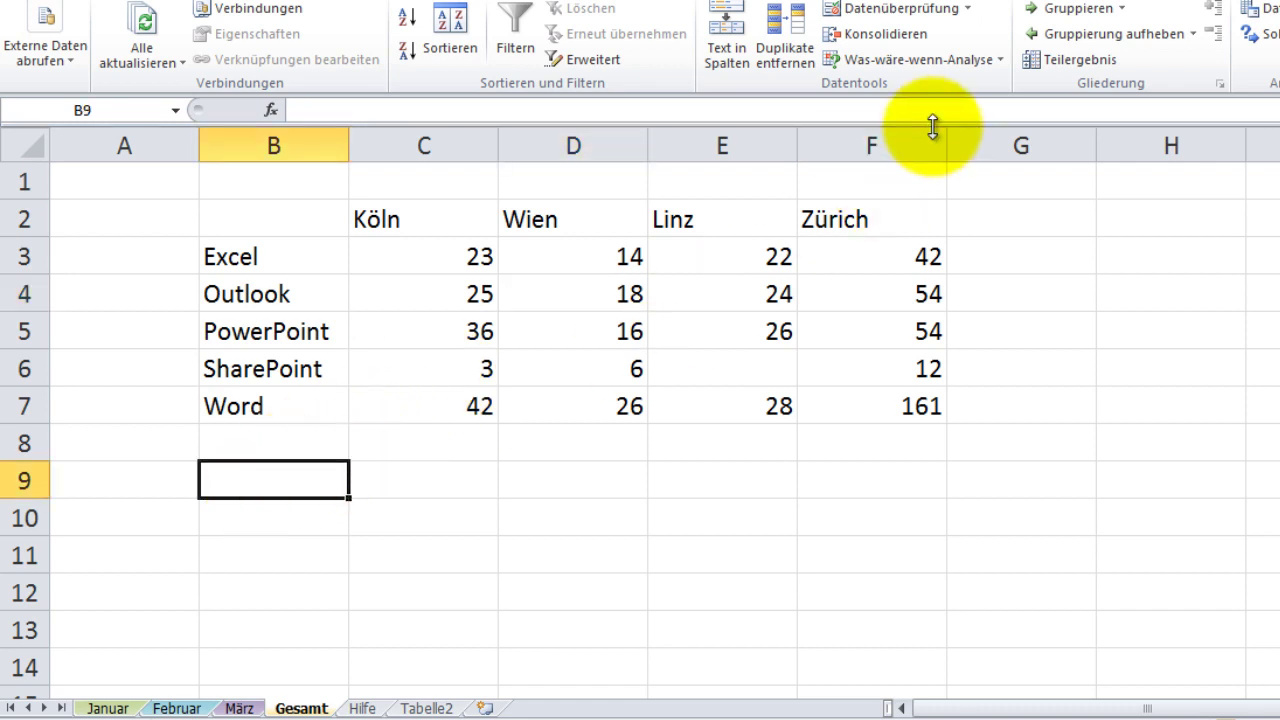
- Create an Anzahl count consolidation of the three monthly tables in B9:F14, e.g. Excel/Köln 3
{"action": "left_click", "coordinate": [886, 34]}
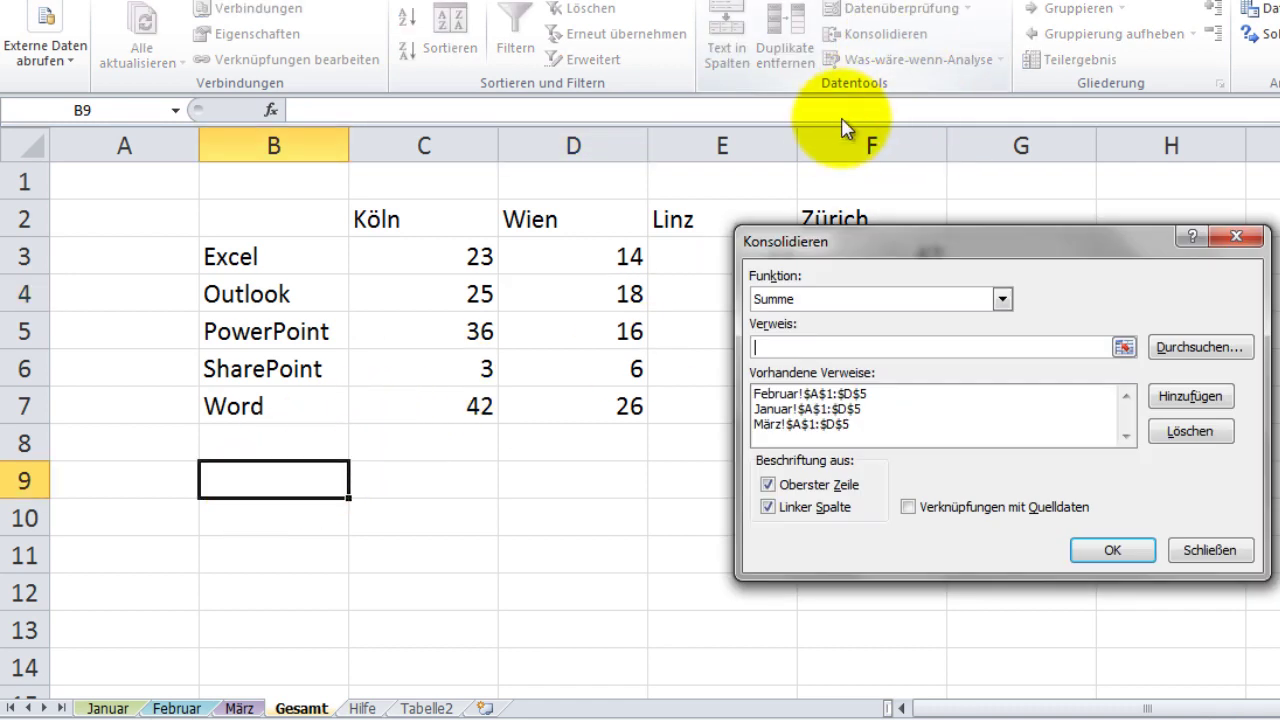
{"action": "left_click", "coordinate": [806, 299]}
{"action": "left_click", "coordinate": [810, 335]}
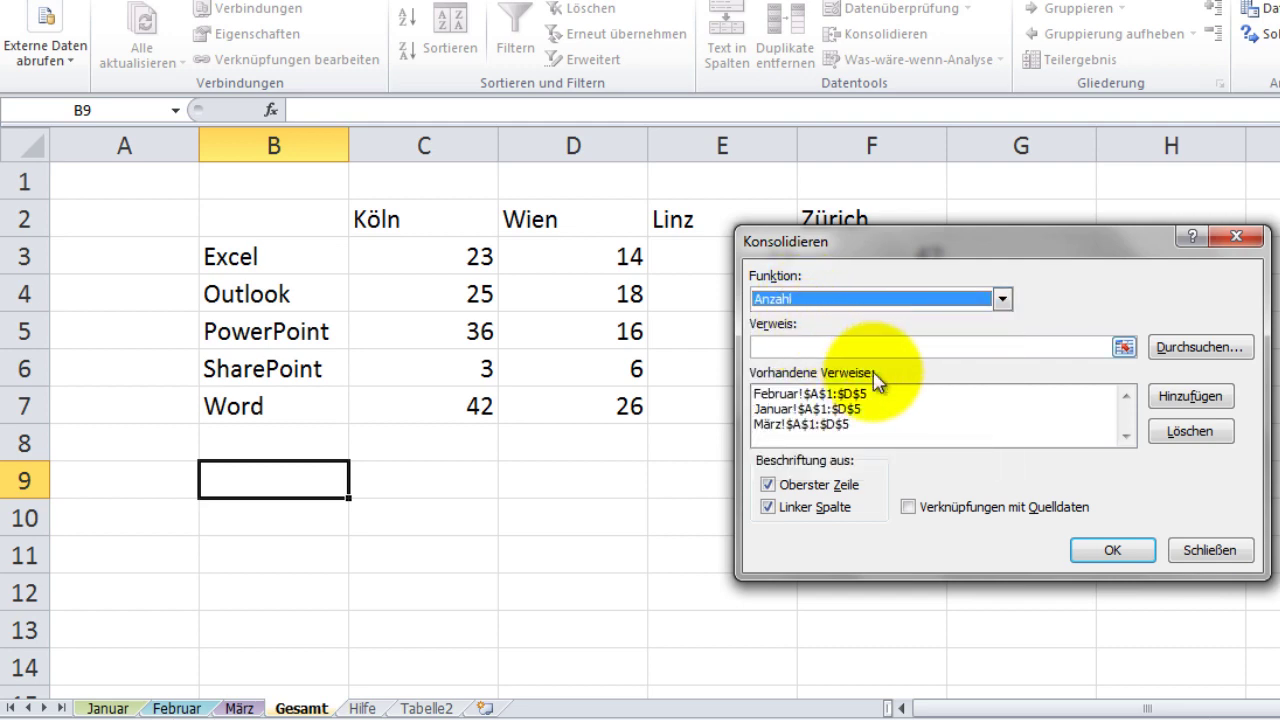
{"action": "left_click", "coordinate": [1095, 560]}
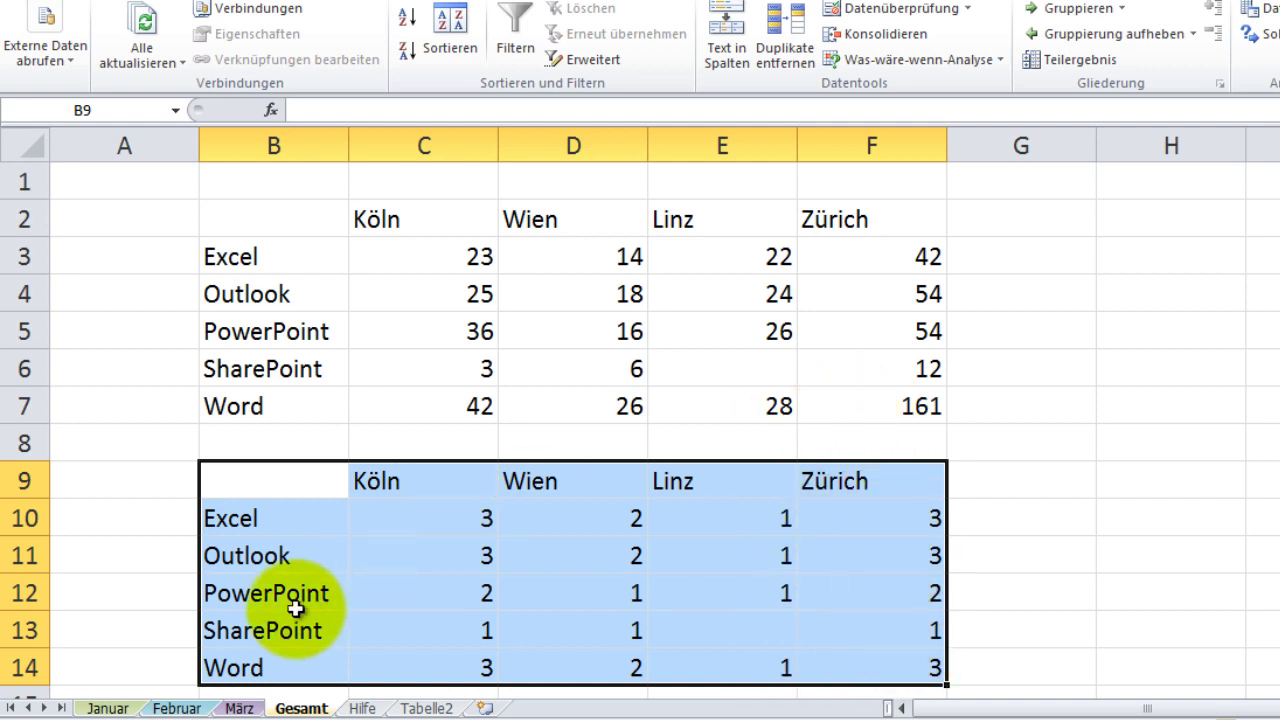
{"action": "left_click", "coordinate": [105, 708]}
- Enter Camtasia in Januar A6 with Köln 2, Wien 3 and Zürich 4
{"action": "left_click", "coordinate": [158, 401]}
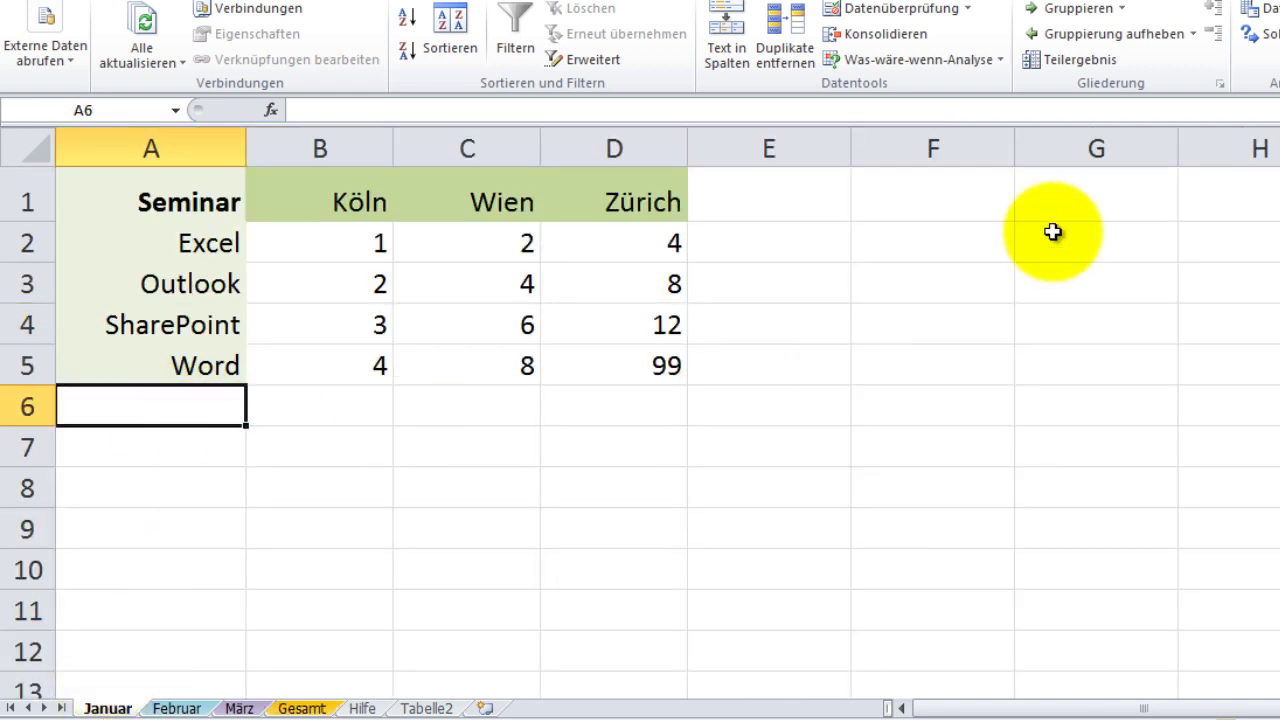
{"action": "type", "text": "Camtasia"}
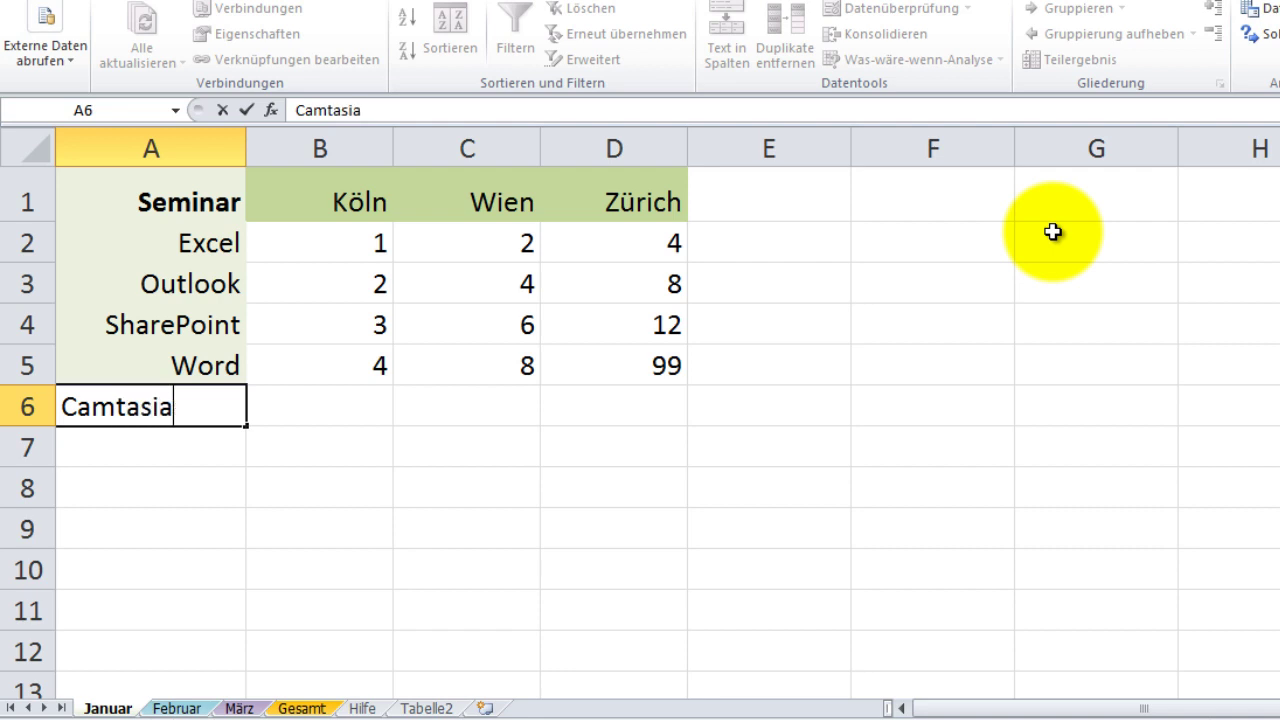
{"action": "key", "text": "Return"}
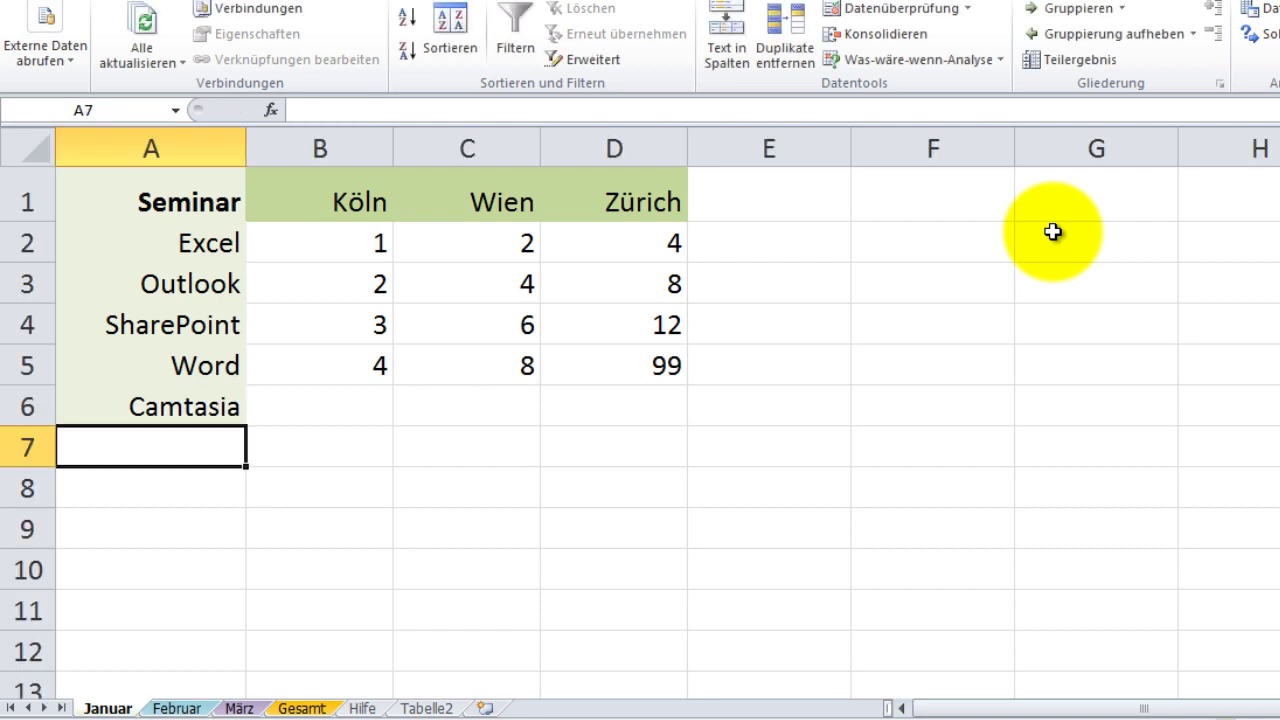
{"action": "left_click", "coordinate": [343, 403]}
{"action": "type", "text": "2"}
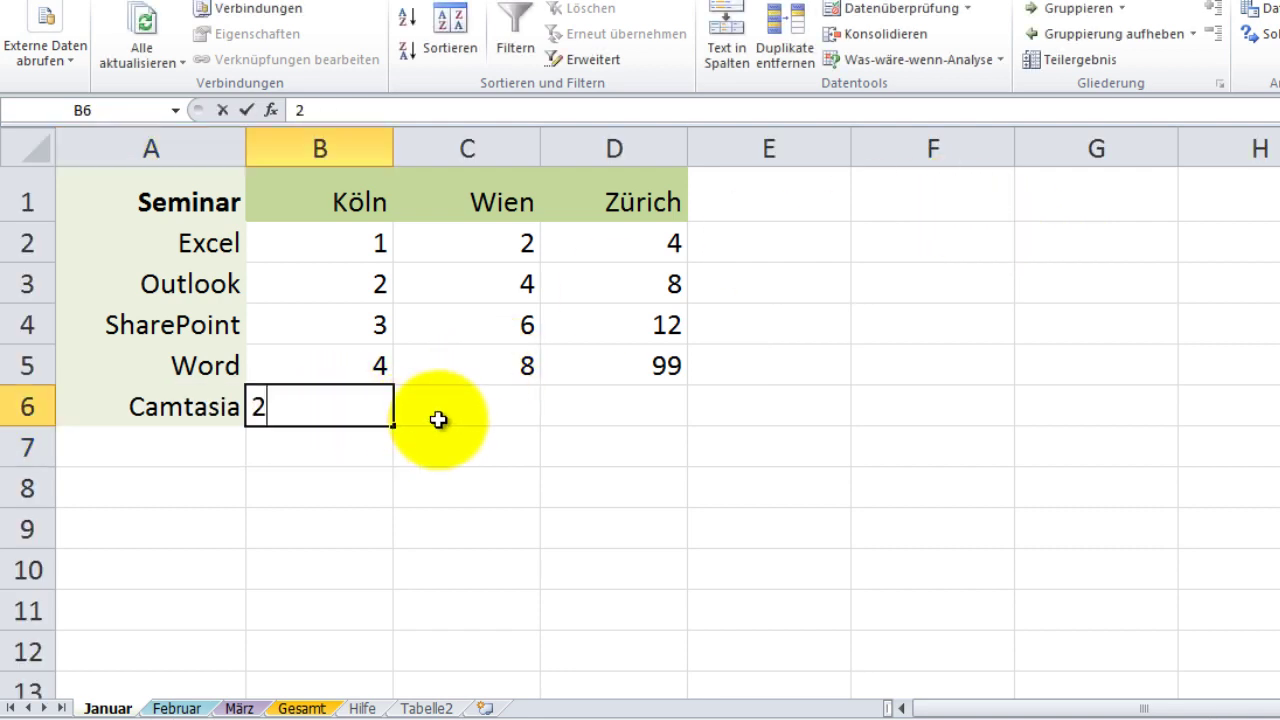
{"action": "left_click", "coordinate": [437, 423]}
{"action": "type", "text": "3"}
{"action": "left_click", "coordinate": [590, 424]}
{"action": "type", "text": "4"}
{"action": "left_click", "coordinate": [623, 488]}
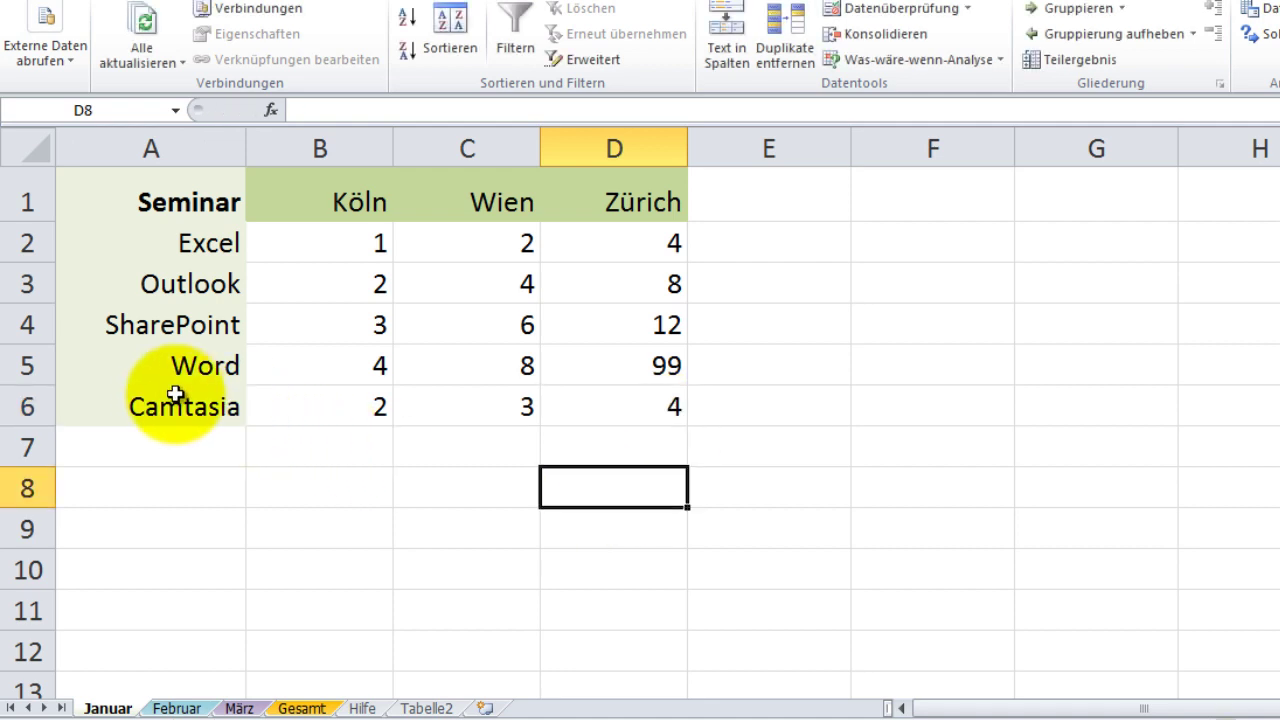